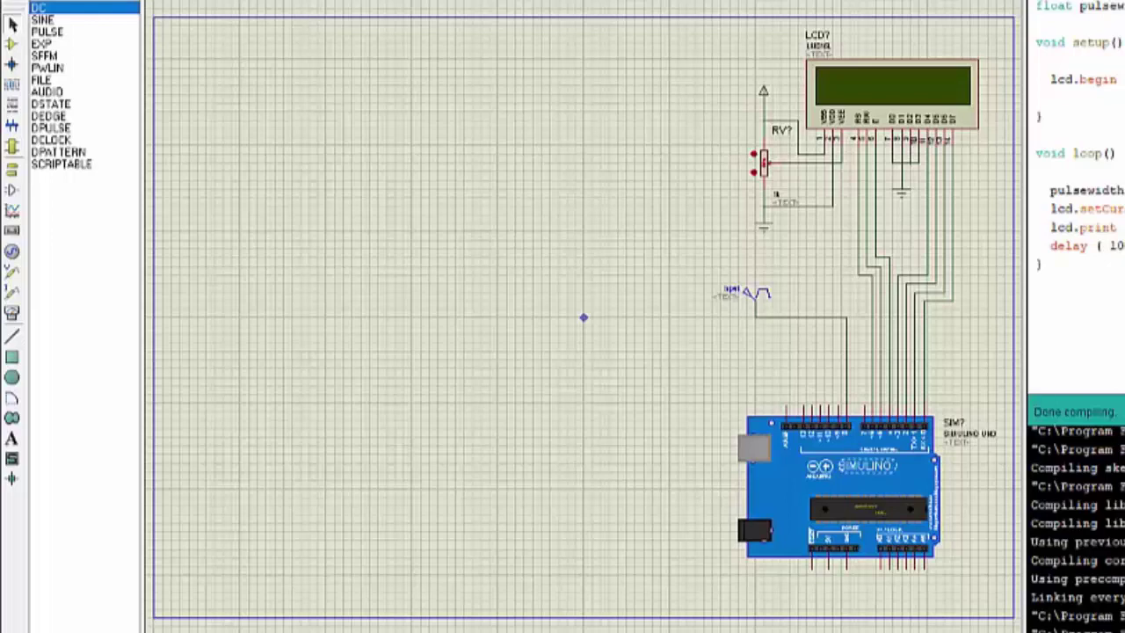
Add the LM358 op-amp and a RES resistor from the device library
left_click(12, 44)
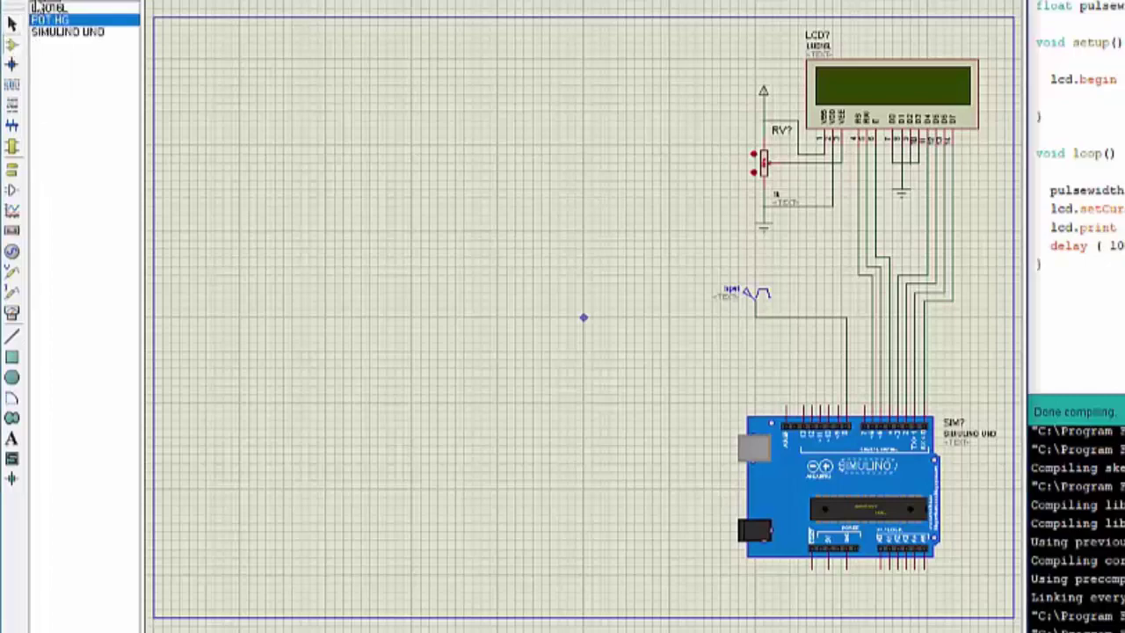
left_click(37, 6)
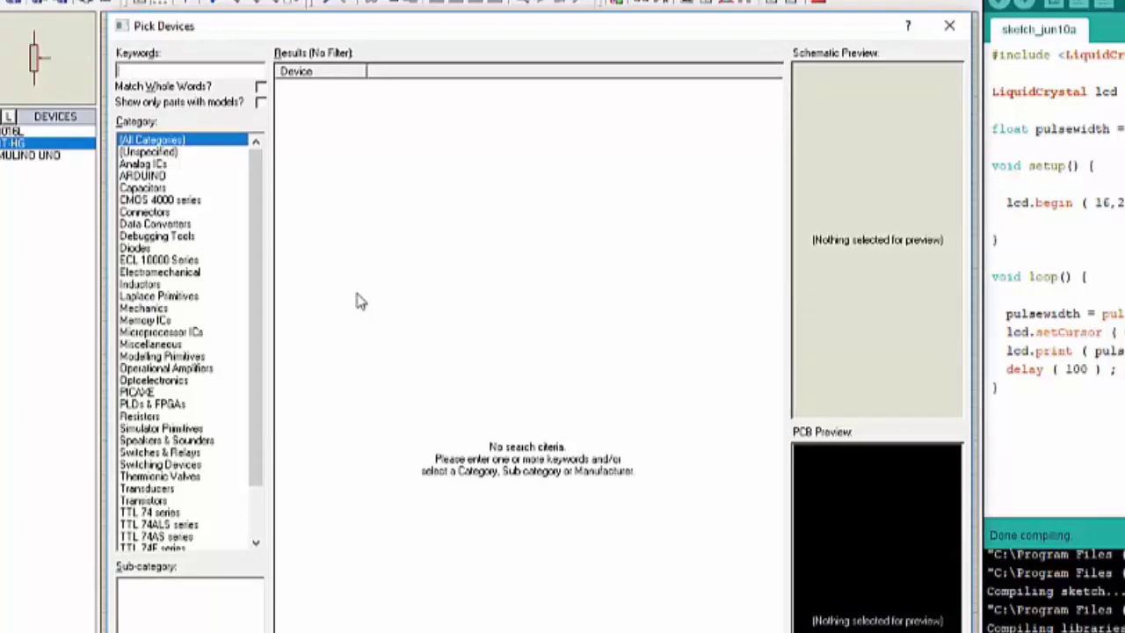
type("lm358")
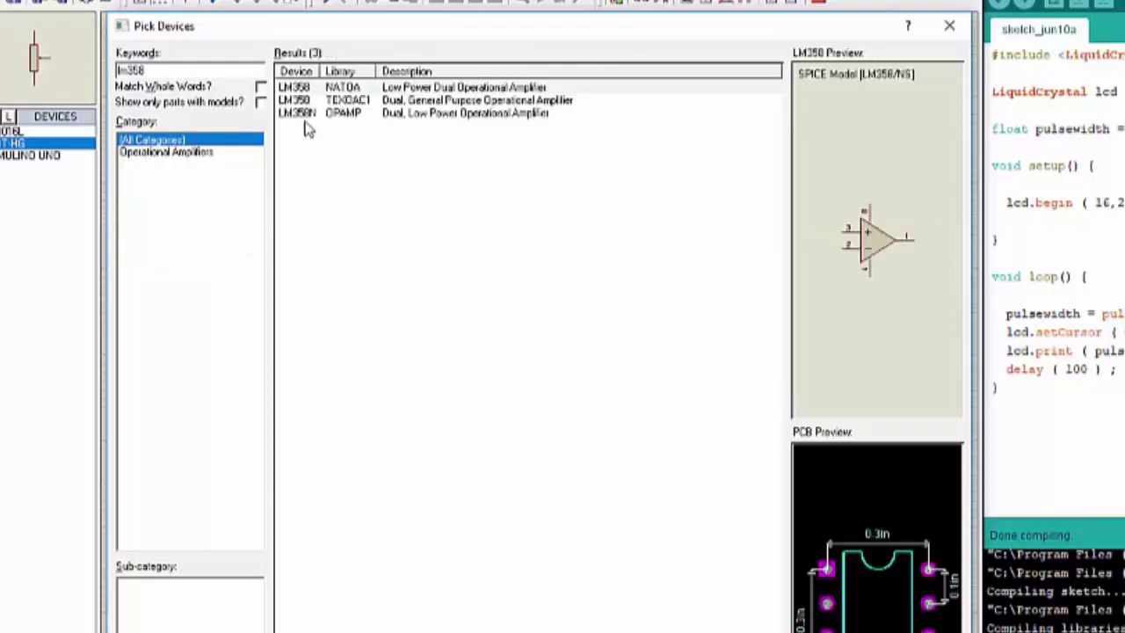
double_click(309, 88)
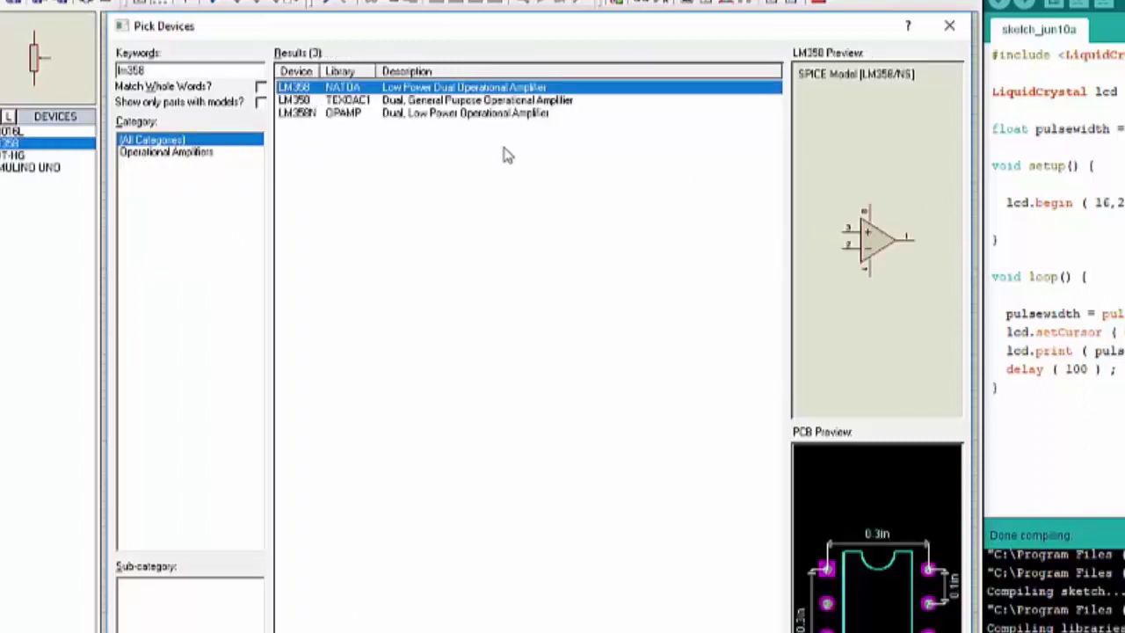
left_click_drag(173, 69, 97, 72)
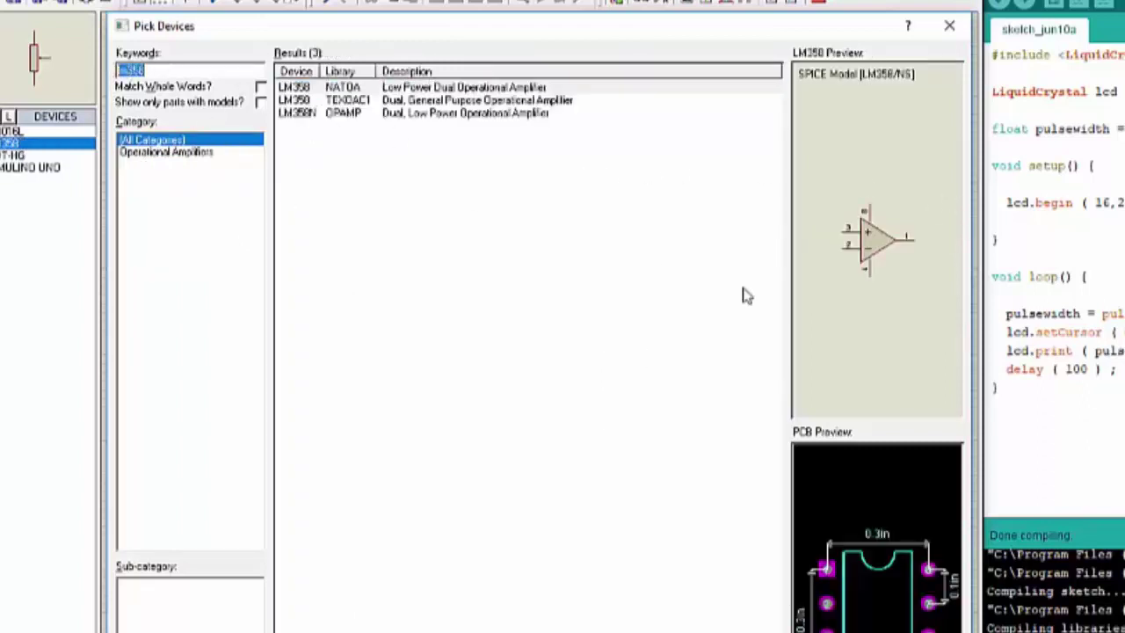
key("BackSpace")
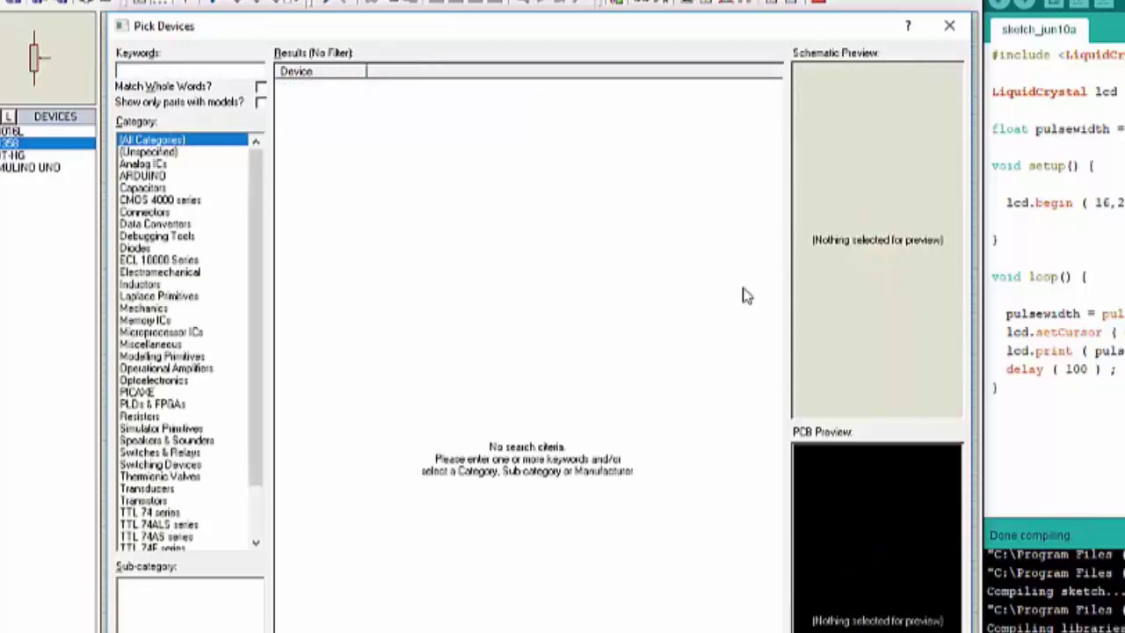
type("res")
left_click(420, 88)
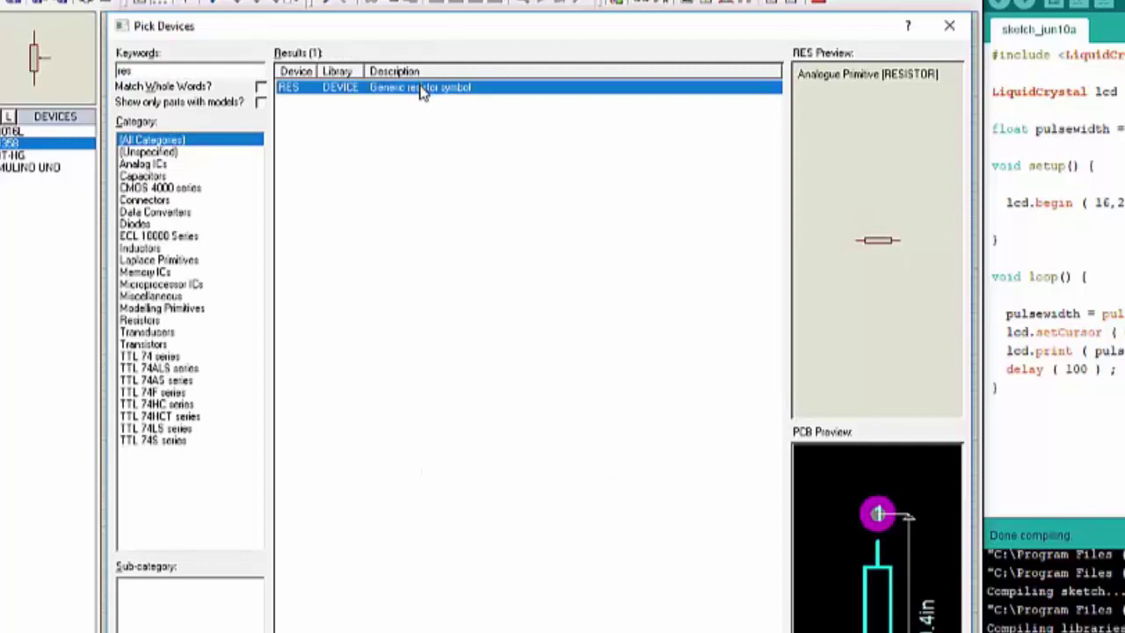
double_click(420, 88)
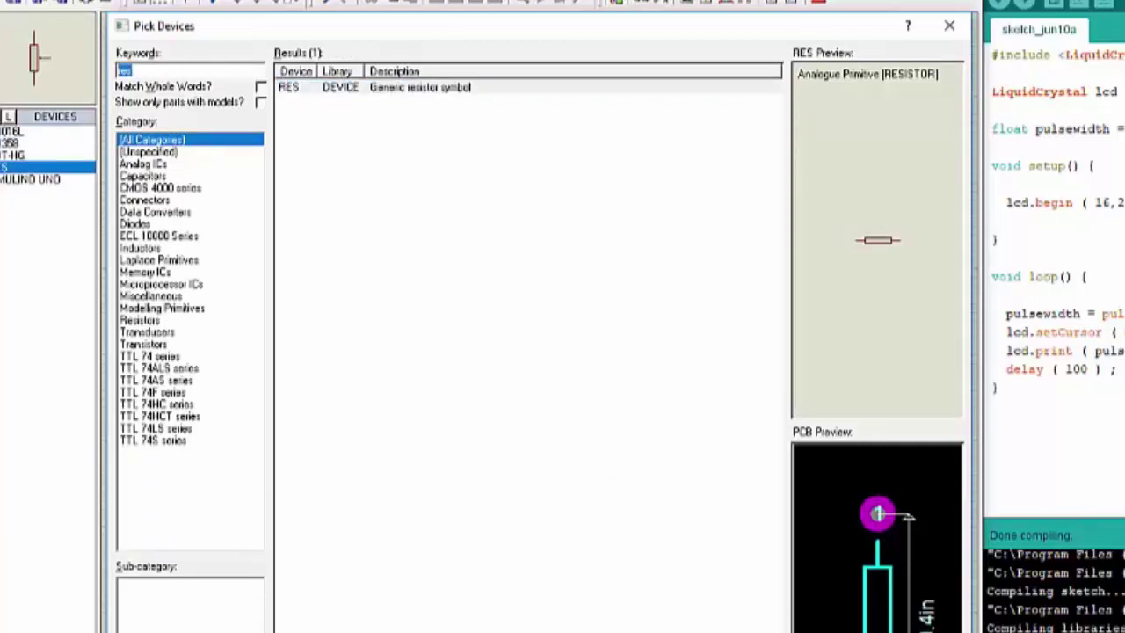
Add the 4N35 optocoupler and an XOR gate, then close the device library
key("BackSpace")
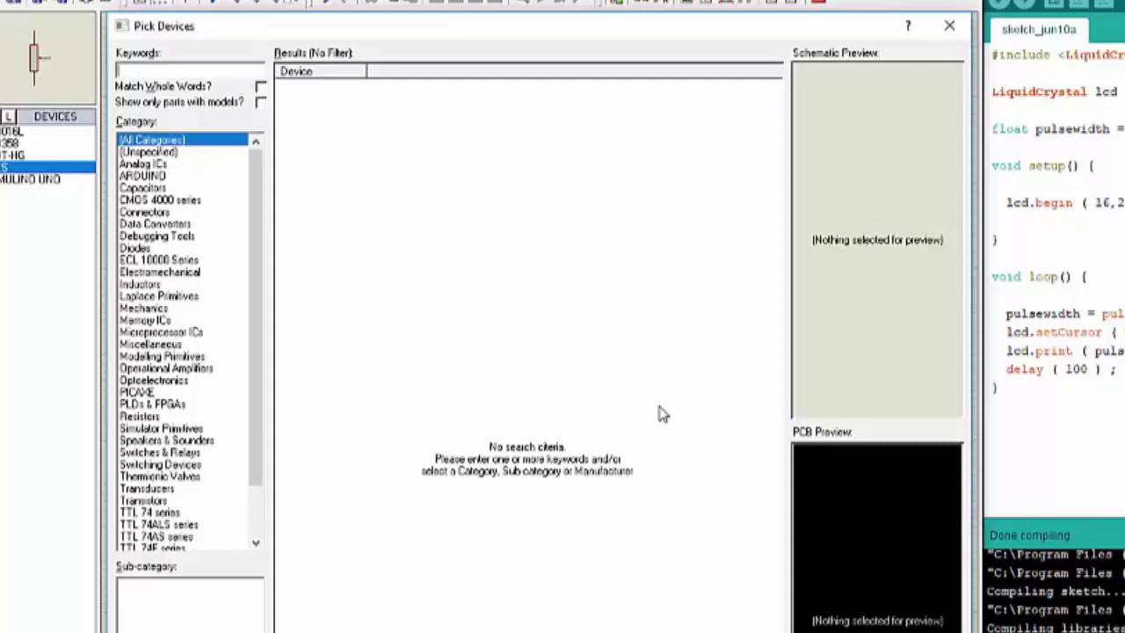
type("4n35")
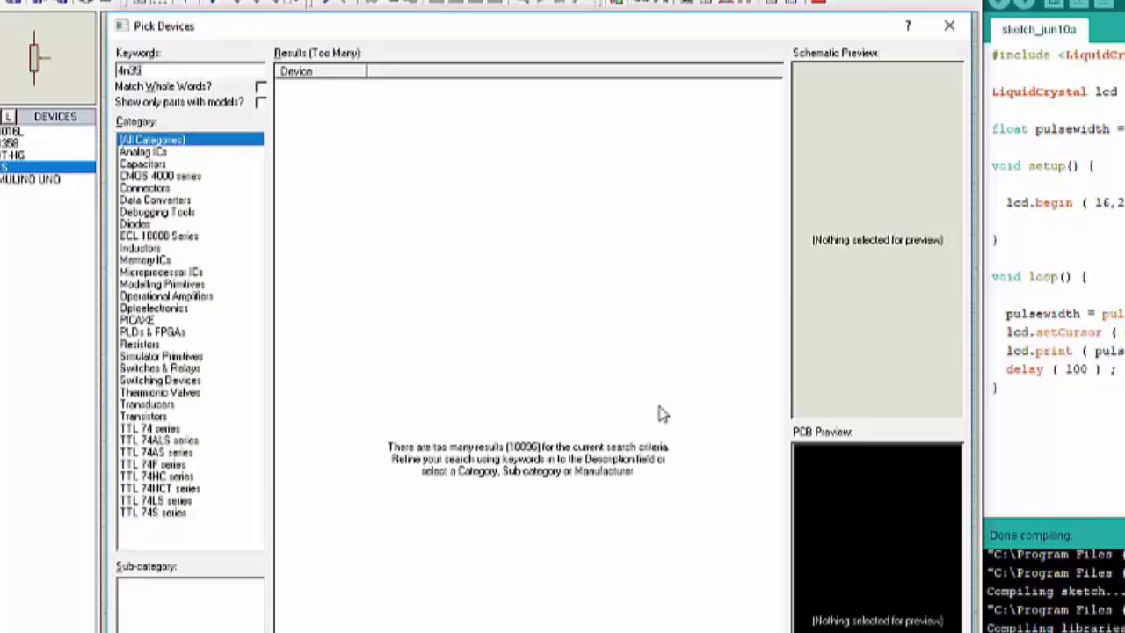
double_click(376, 87)
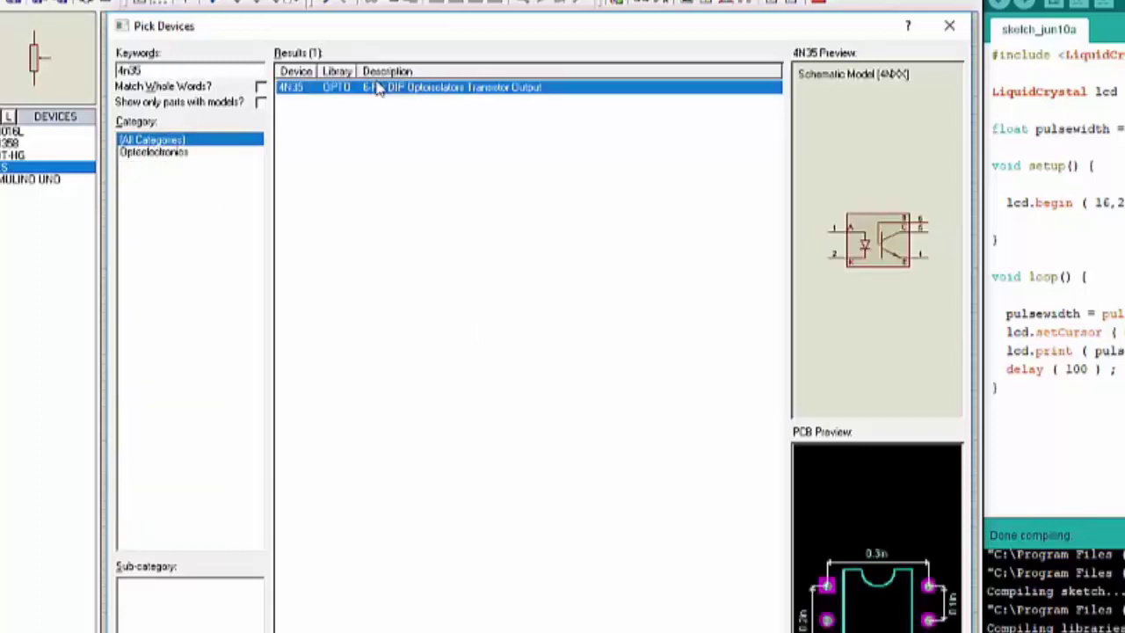
left_click(217, 70)
key("BackSpace")
key("BackSpace")
key("BackSpace")
key("BackSpace")
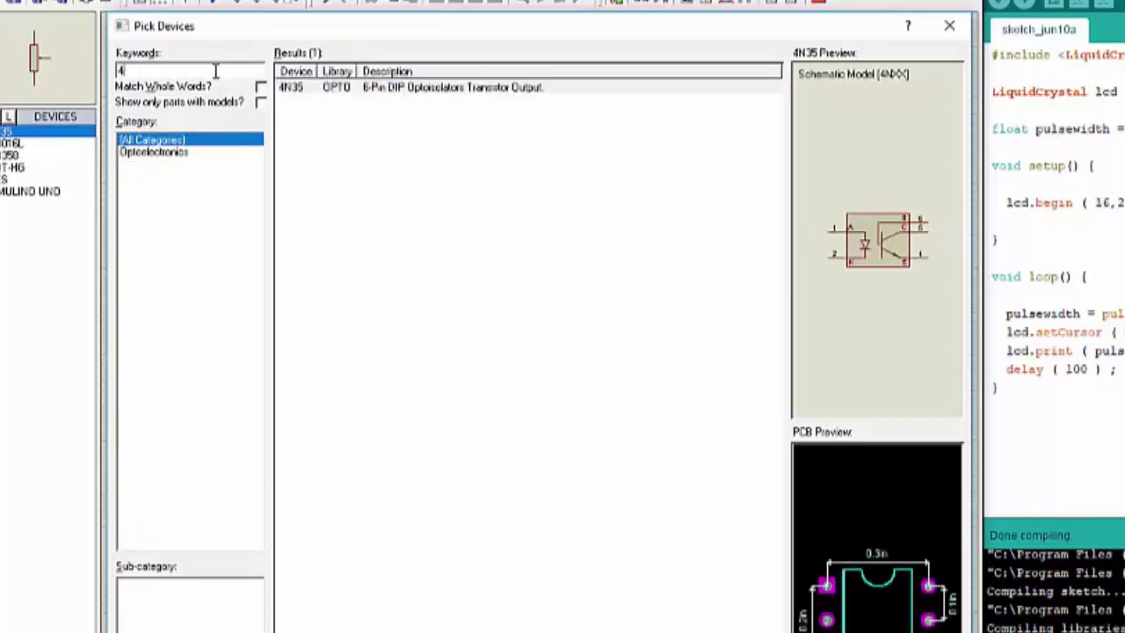
type("xor")
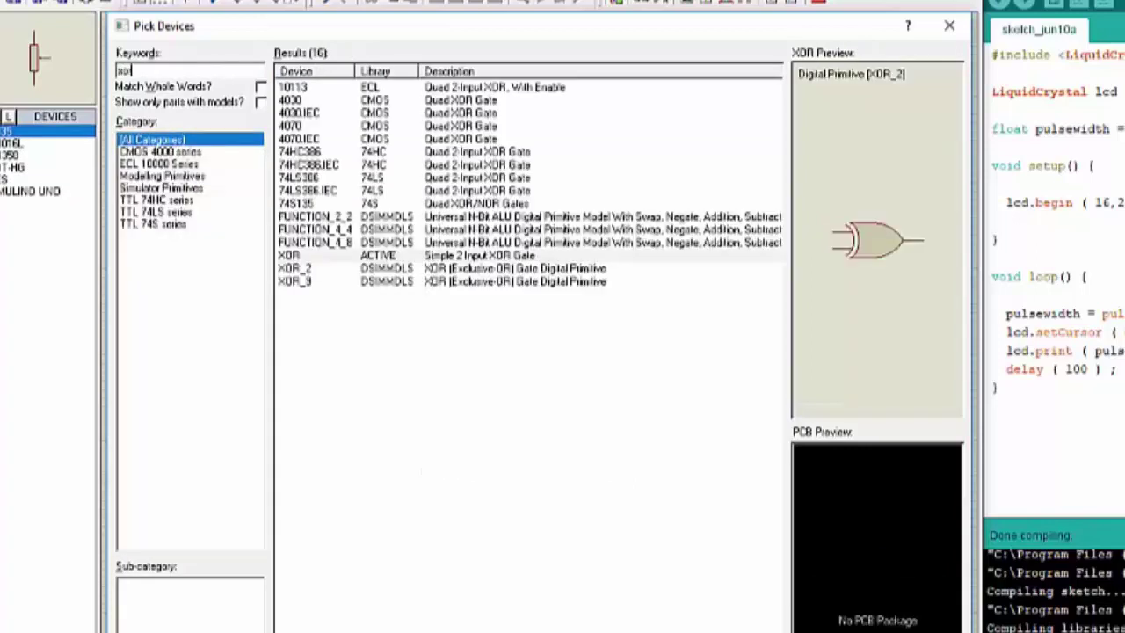
double_click(320, 256)
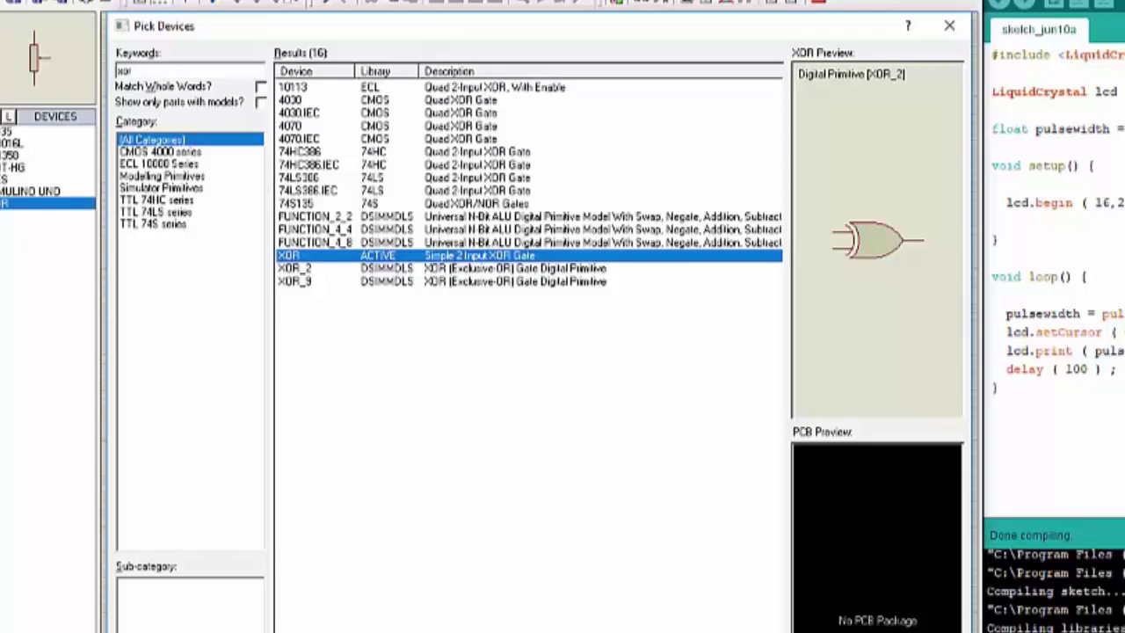
key("Return")
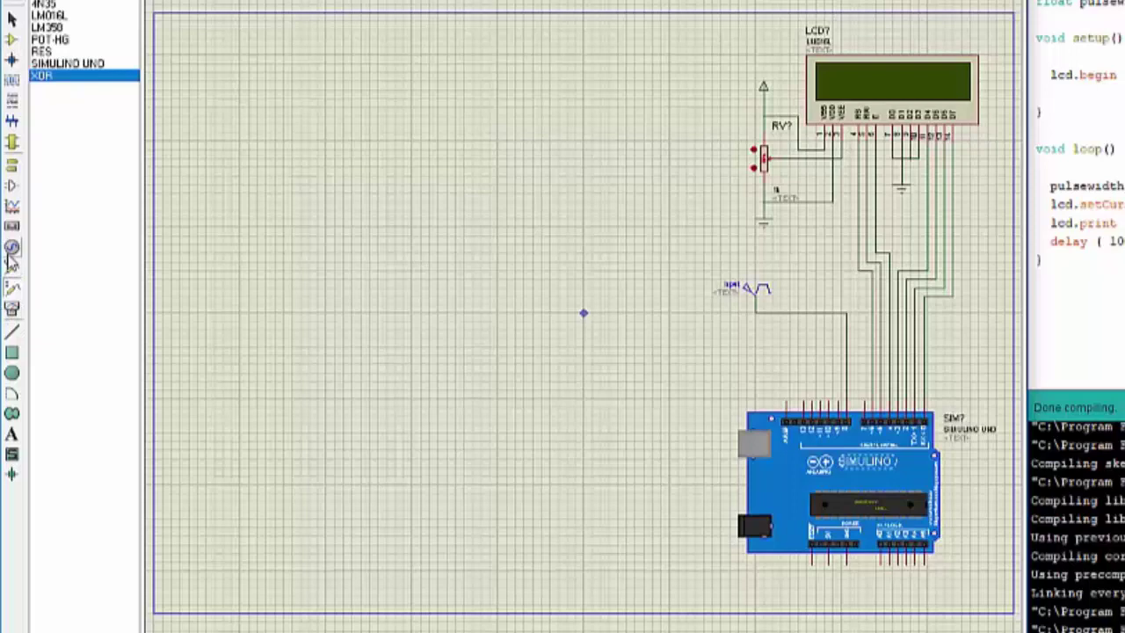
Place two generators on the sheet's left, named A and B
left_click(13, 247)
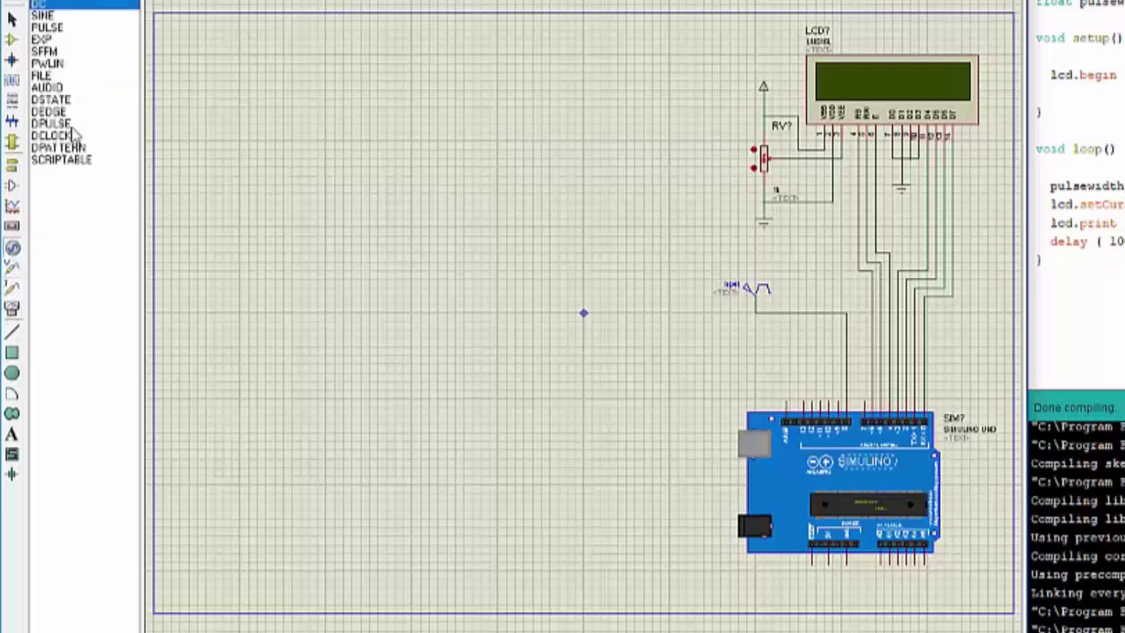
left_click(199, 74)
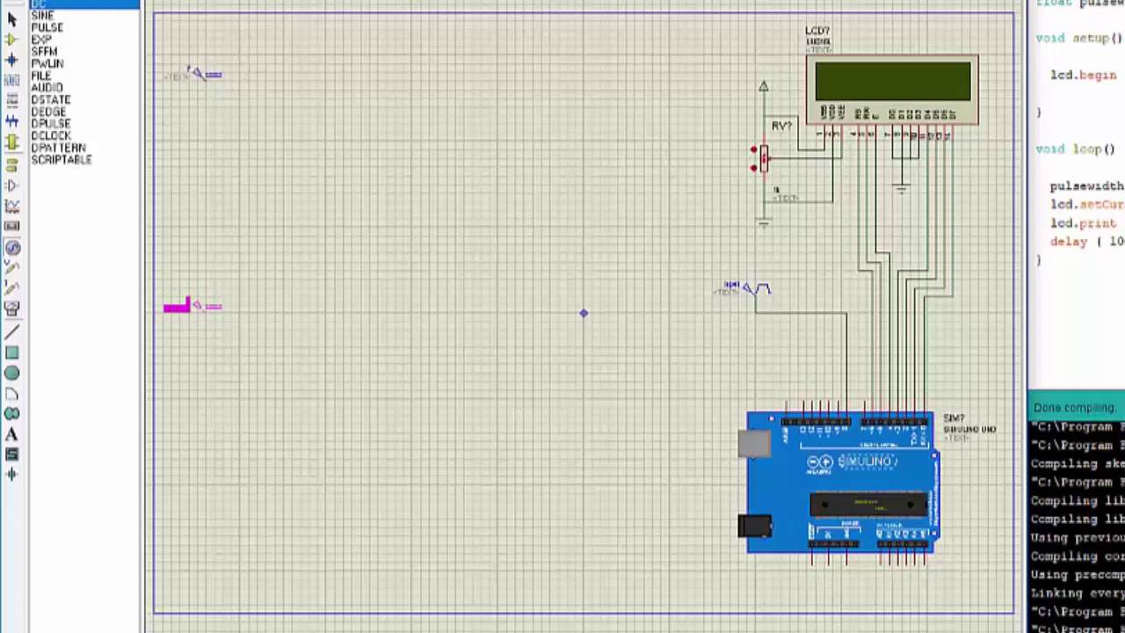
double_click(202, 78)
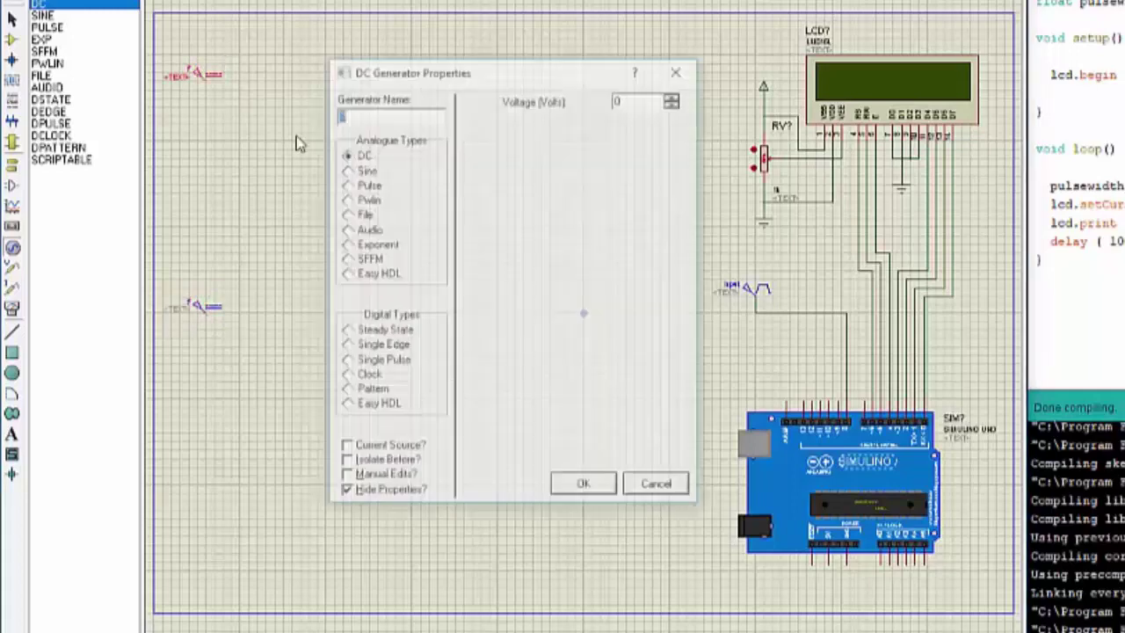
type("A")
key("Return")
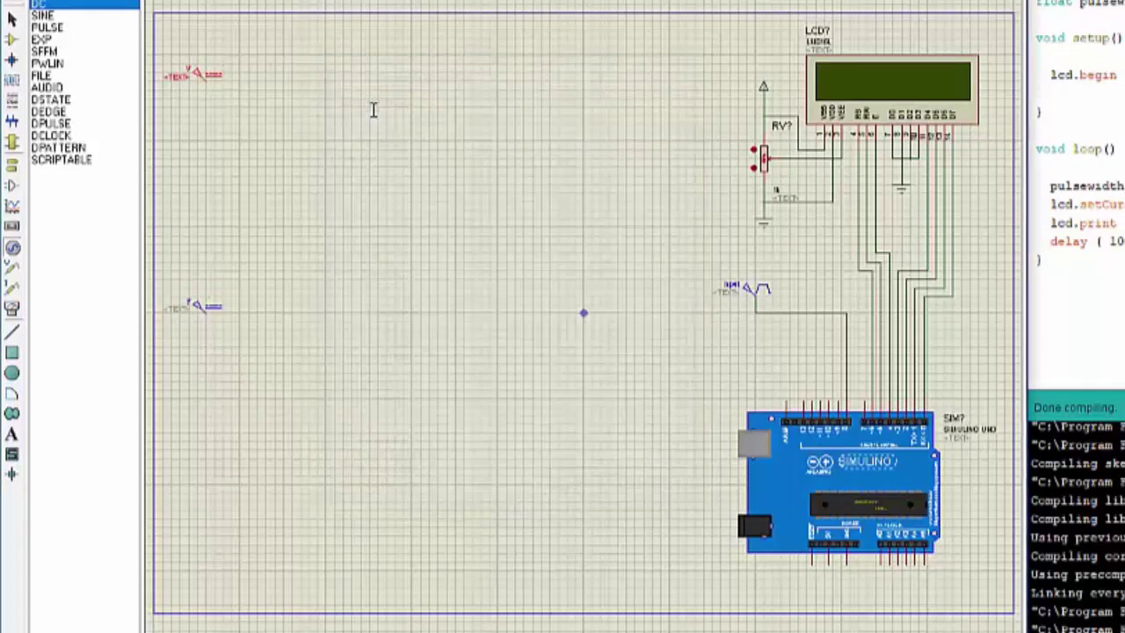
left_click(195, 299)
double_click(196, 306)
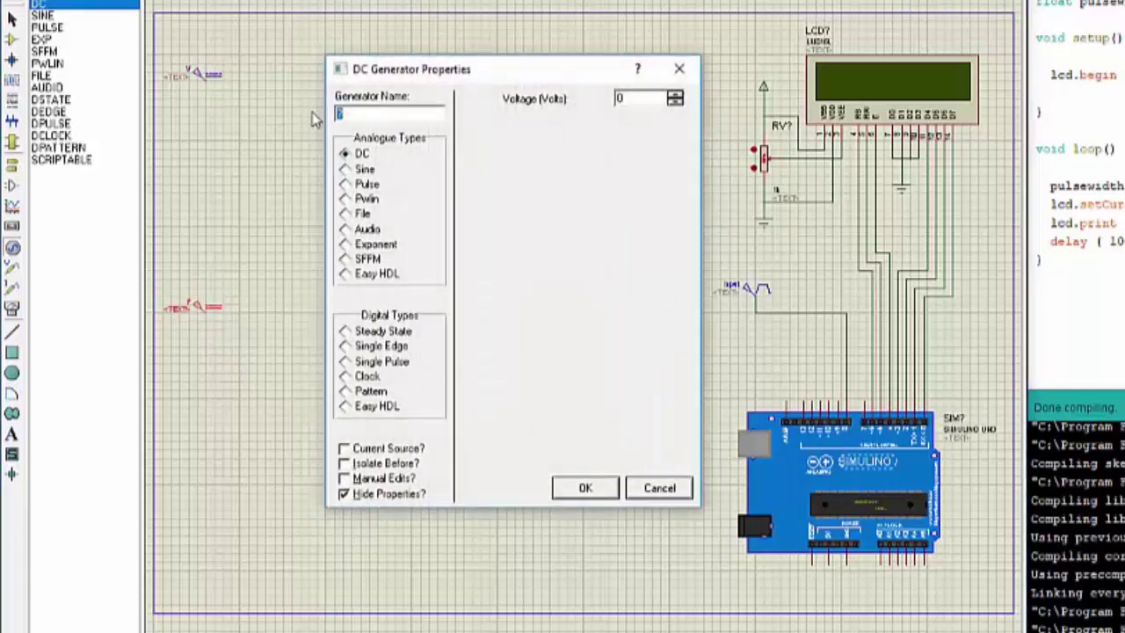
type("B")
left_click(583, 489)
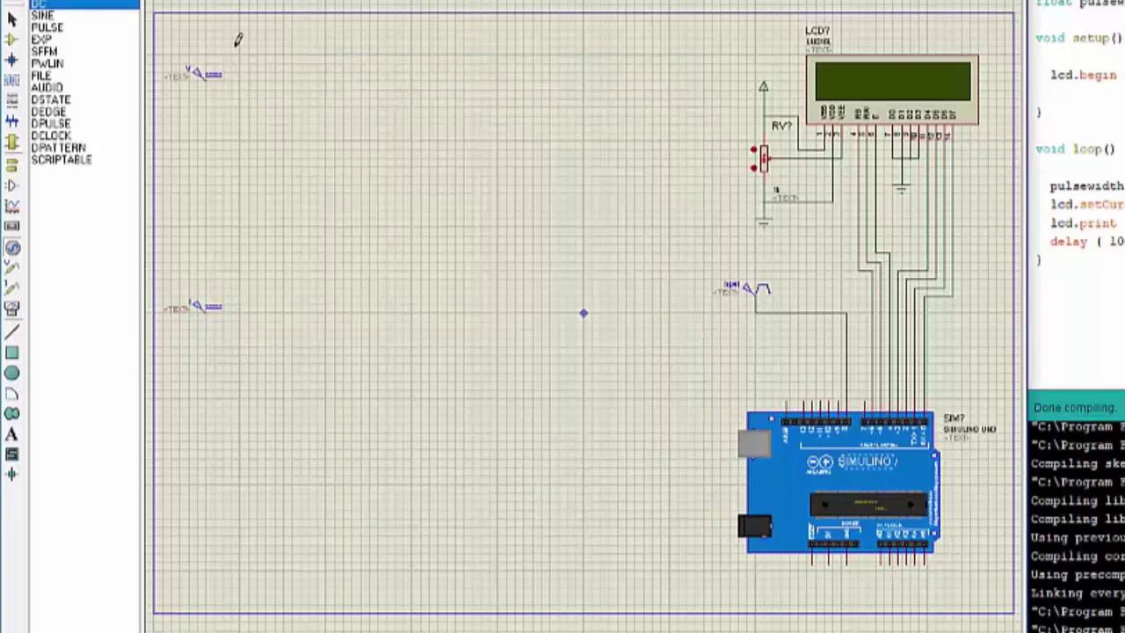
Make the top generator a 5 V peak sine source
double_click(204, 79)
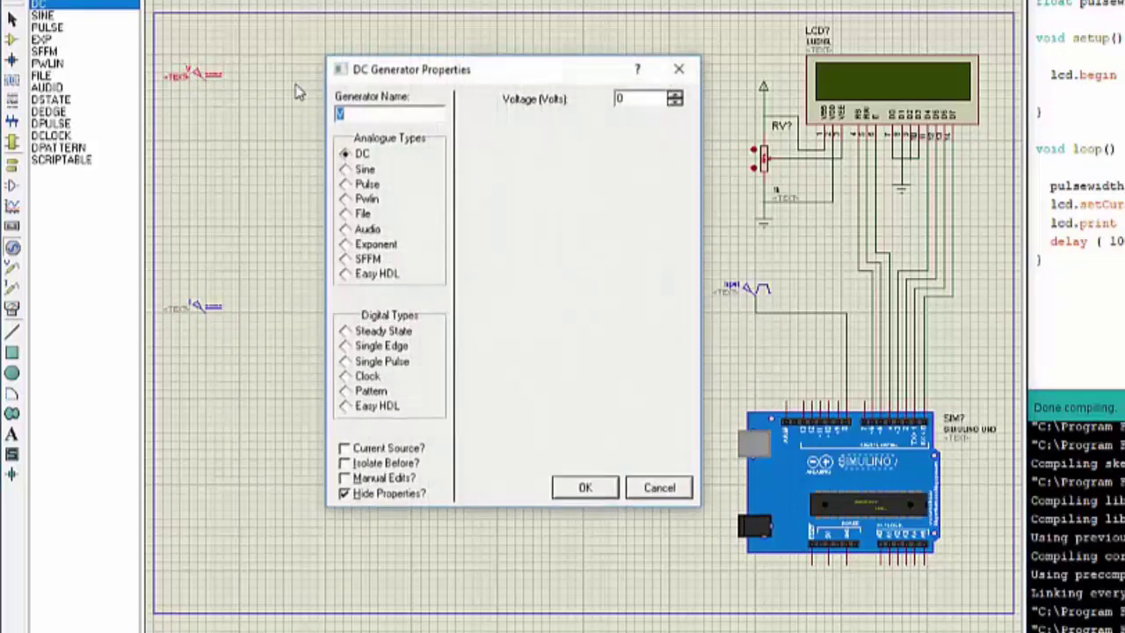
left_click(344, 168)
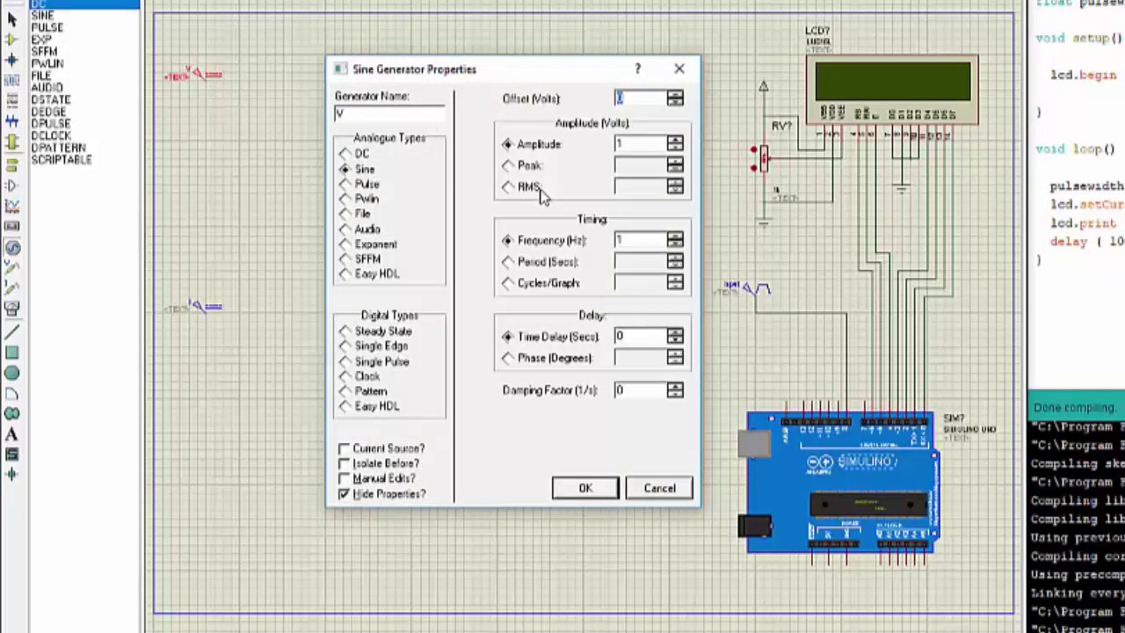
double_click(655, 144)
left_click(509, 167)
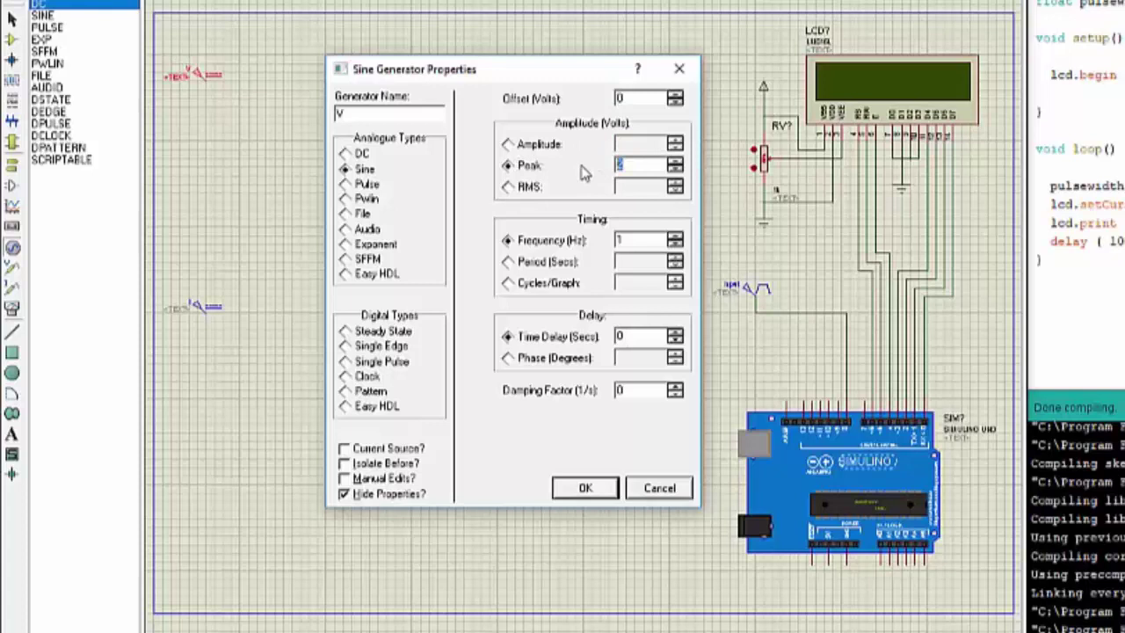
left_click(528, 245)
left_click(589, 489)
Make the lower generator a sine source: 5 V peak, 50 Hz, 30° phase
double_click(200, 310)
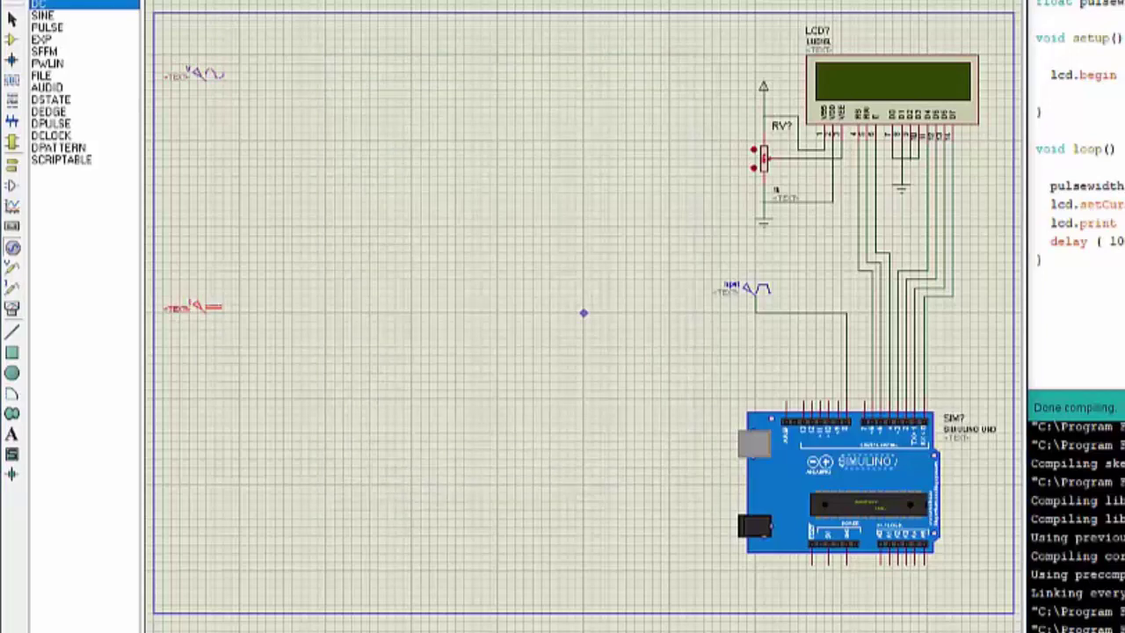
left_click(344, 168)
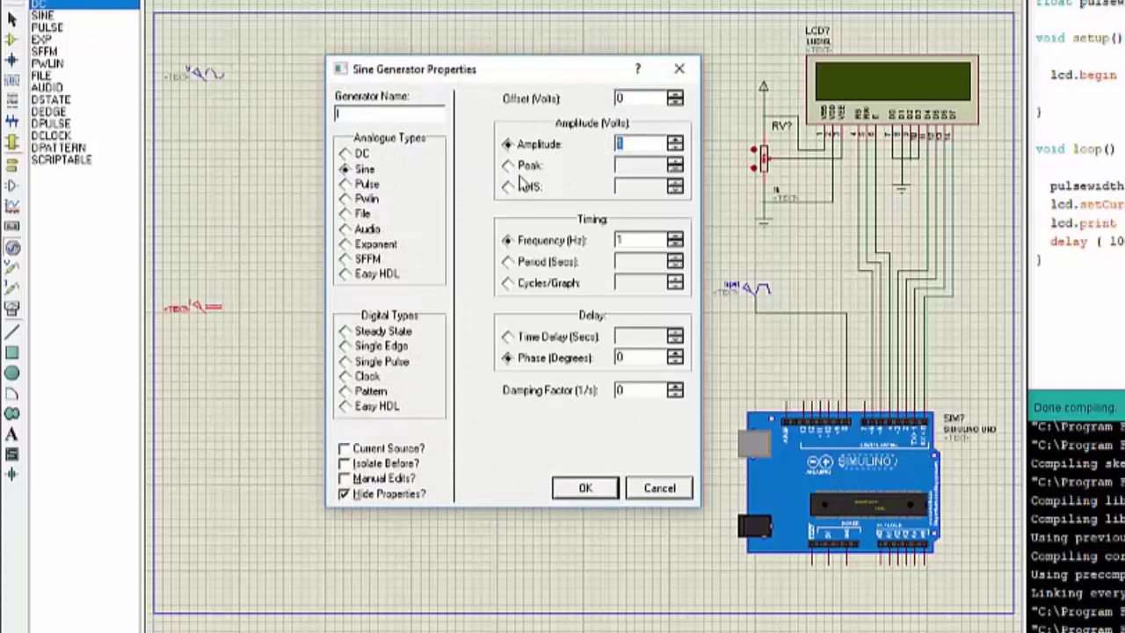
left_click(519, 167)
double_click(619, 165)
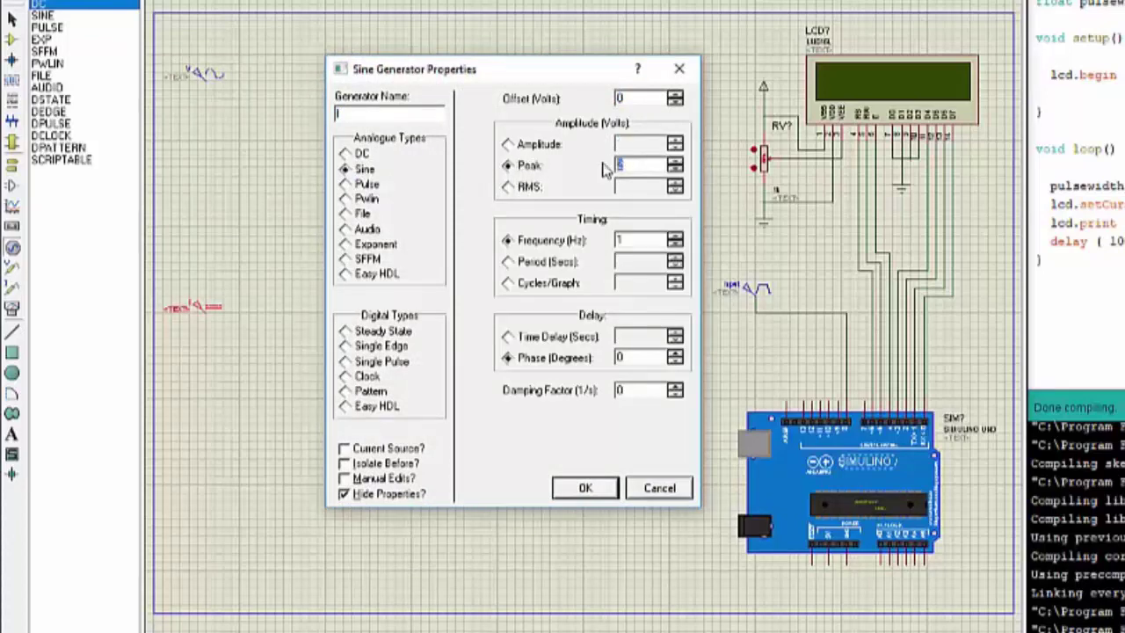
double_click(620, 238)
type("50")
double_click(620, 358)
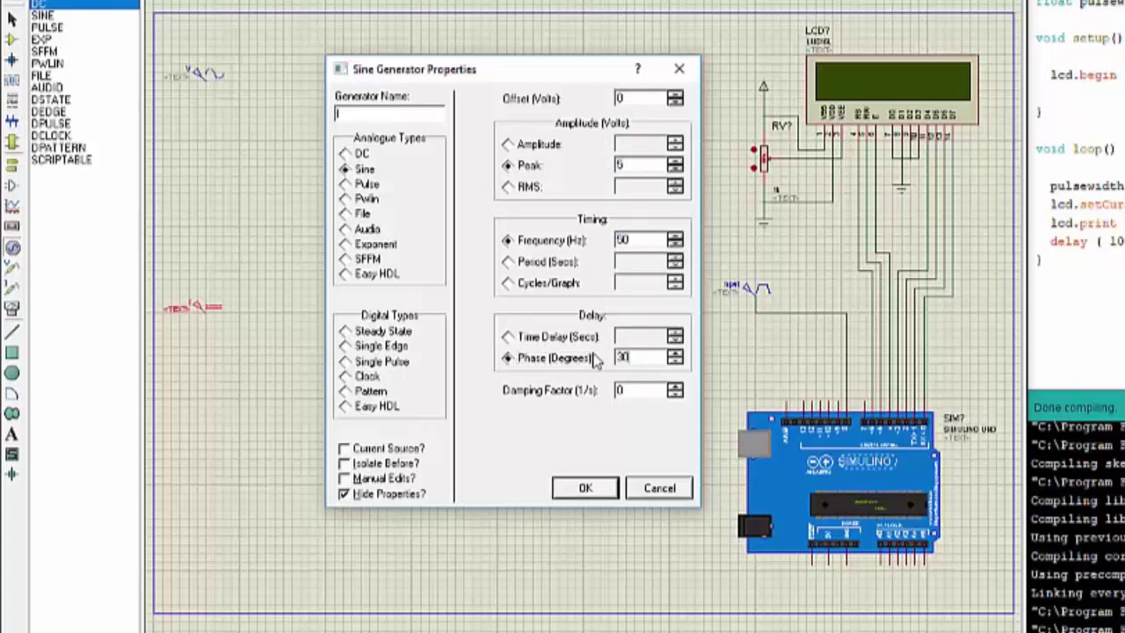
left_click(585, 488)
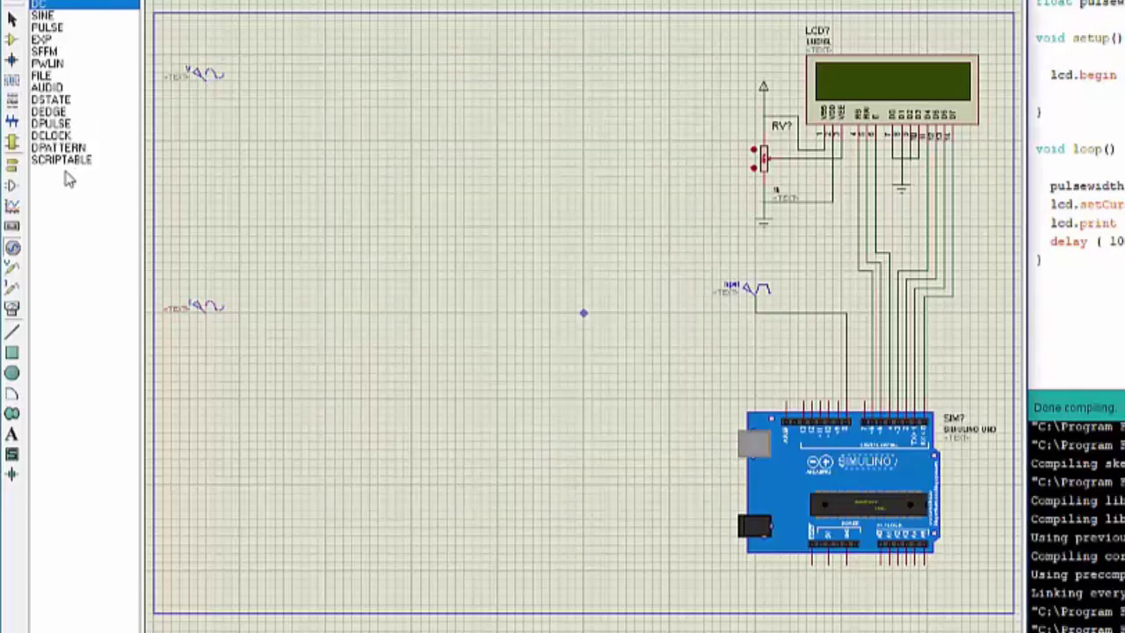
Place two LM358 op-amps, one beside each generator
left_click(11, 39)
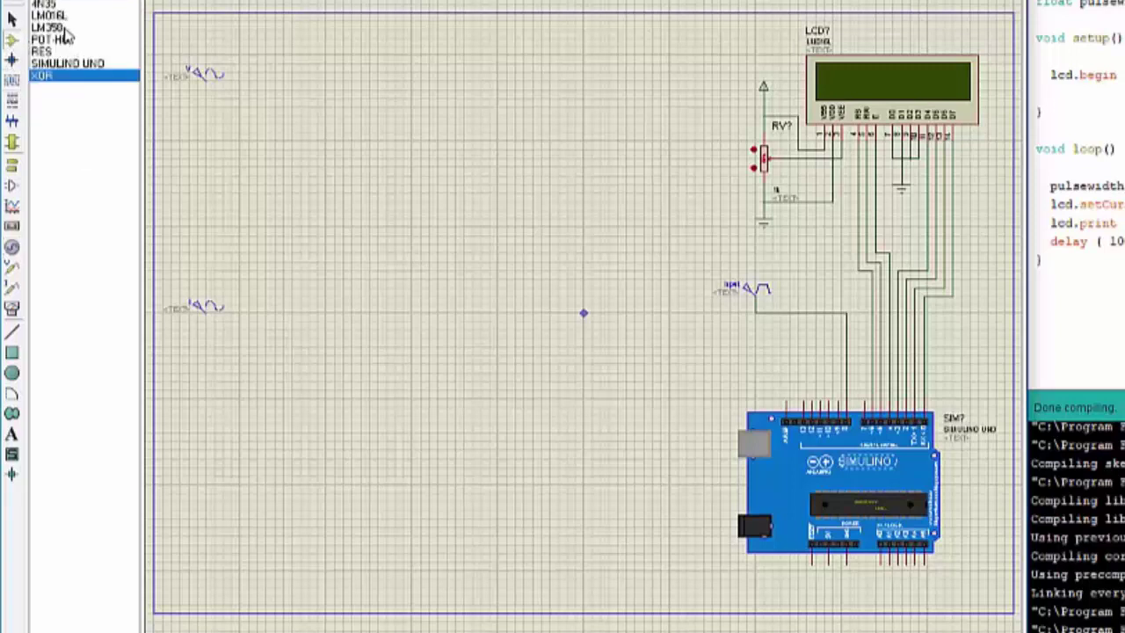
left_click(64, 27)
left_click(332, 114)
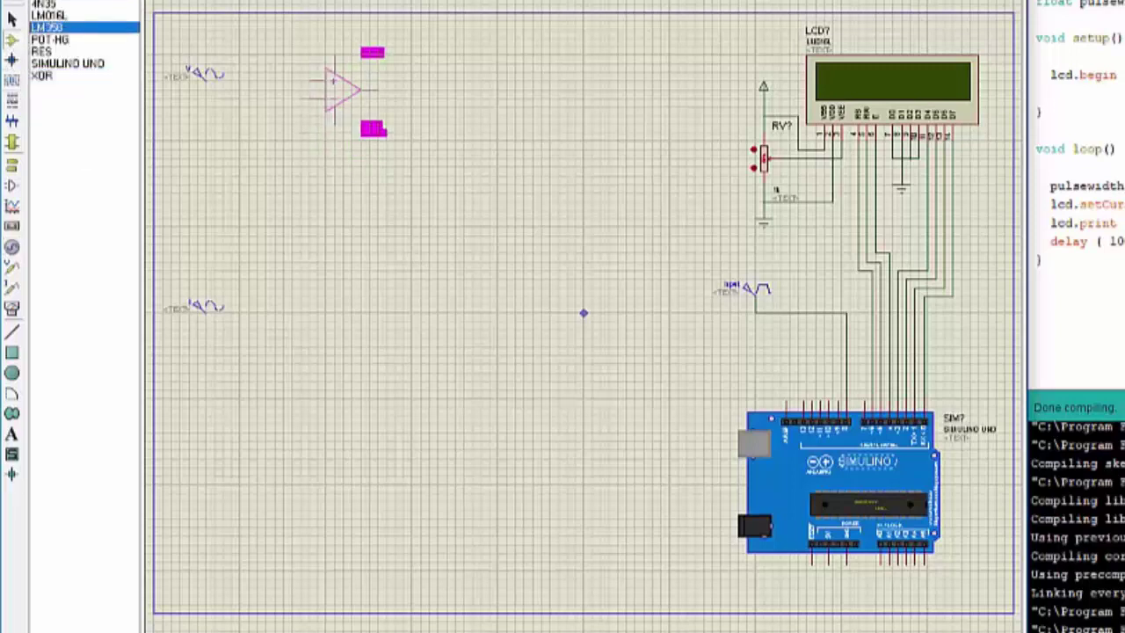
left_click(334, 97)
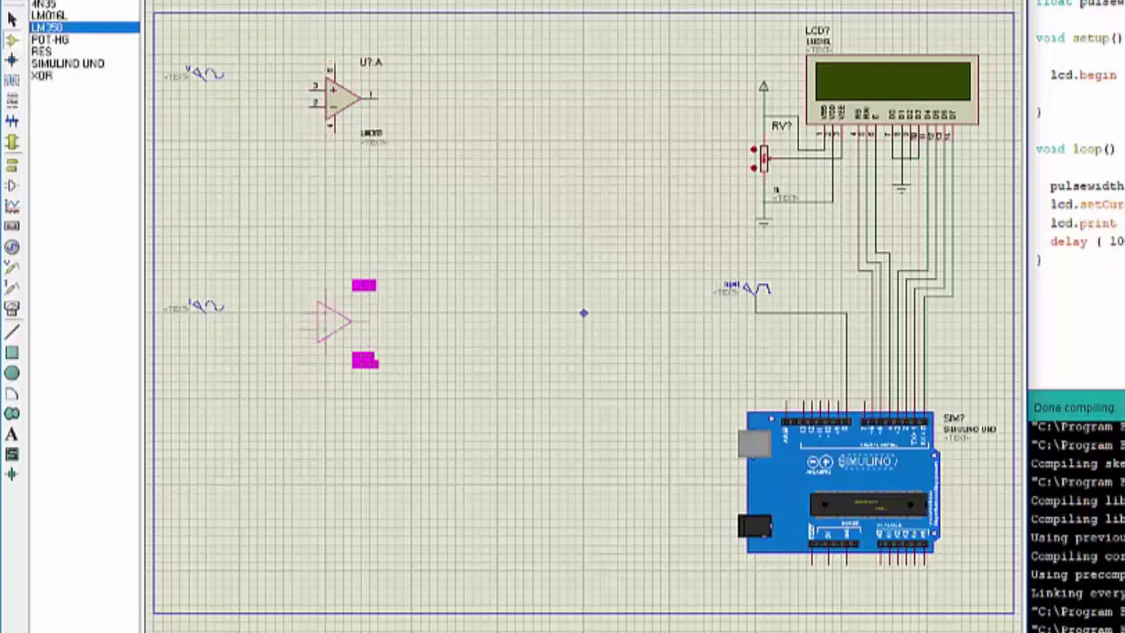
left_click(334, 327)
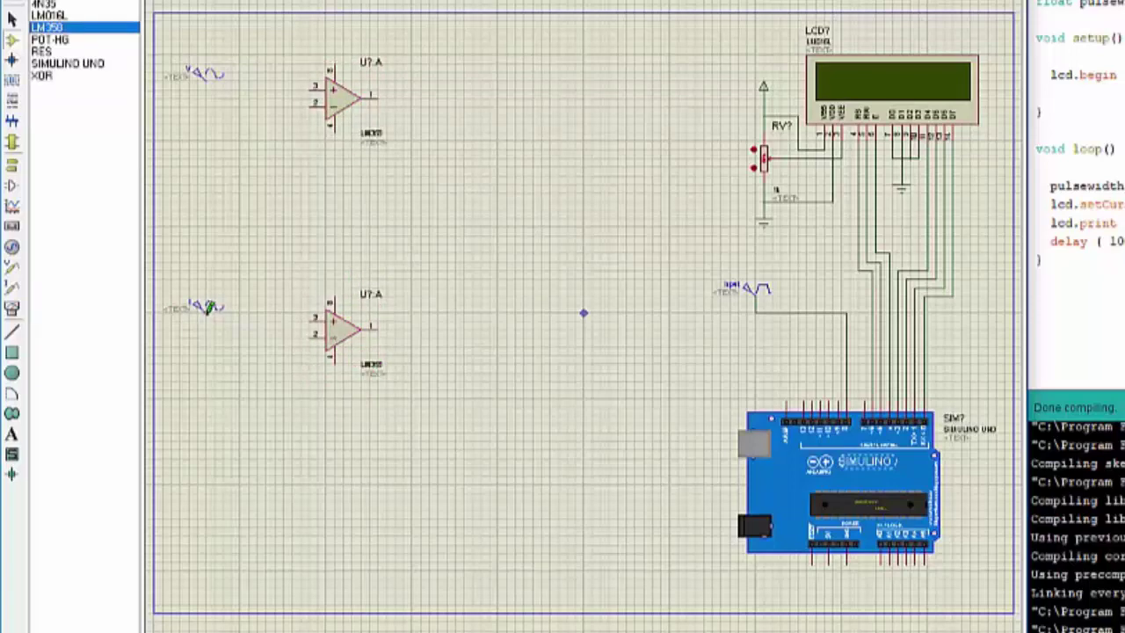
Wire each generator to its op-amp's non-inverting (+) input
left_click(209, 306)
left_click(207, 318)
left_click(312, 318)
left_click(208, 86)
left_click(312, 86)
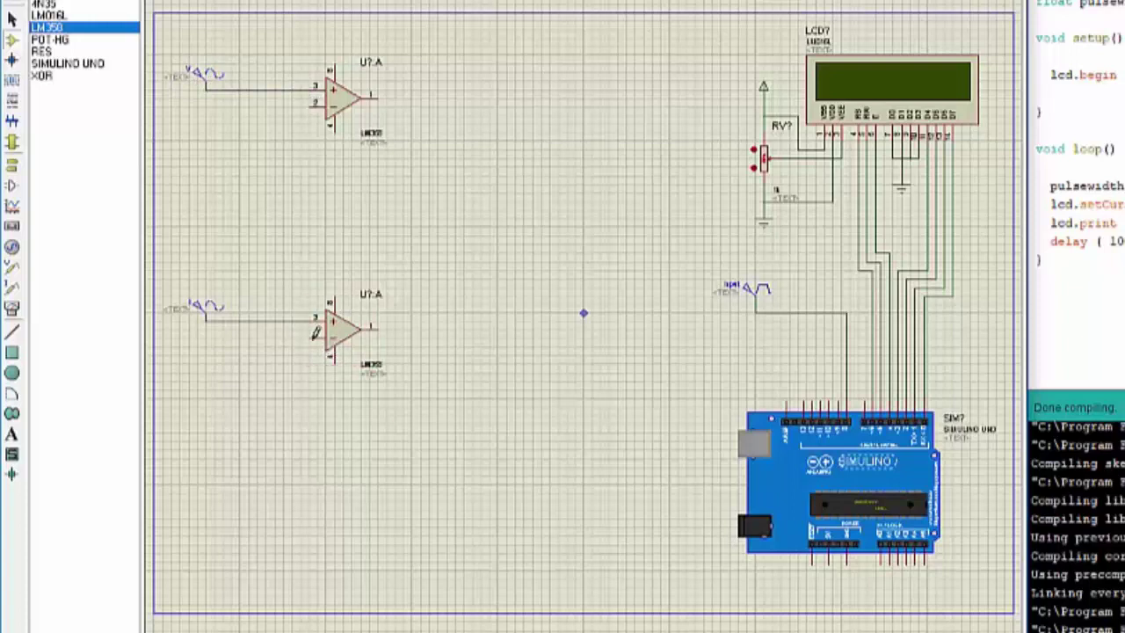
Place power terminals above and below both op-amps on their supply pins
left_click(12, 163)
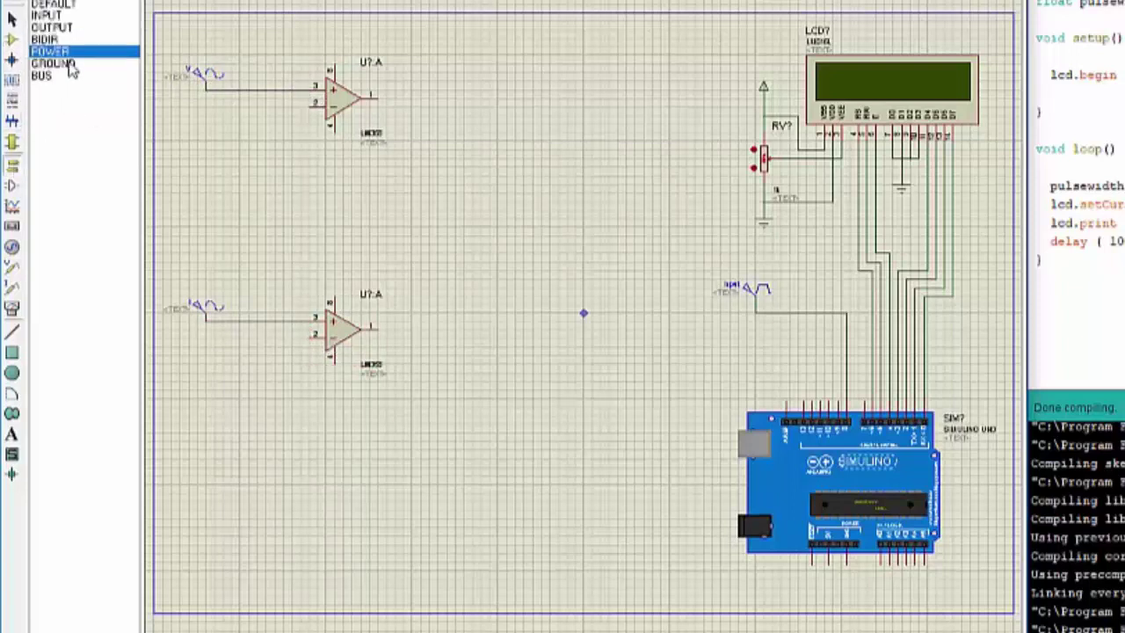
left_click(334, 36)
left_click(334, 44)
left_click(335, 151)
left_click(337, 156)
left_click_drag(334, 169, 334, 168)
left_click(340, 422)
left_click(334, 267)
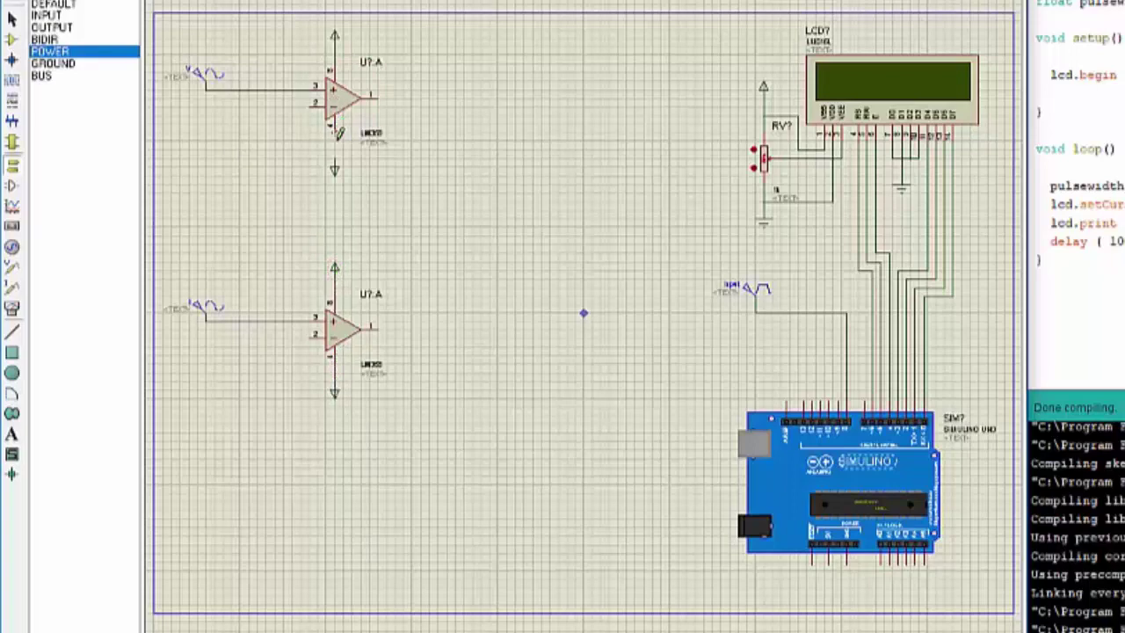
Label the top terminals +5V and the bottom terminals -5V
double_click(336, 39)
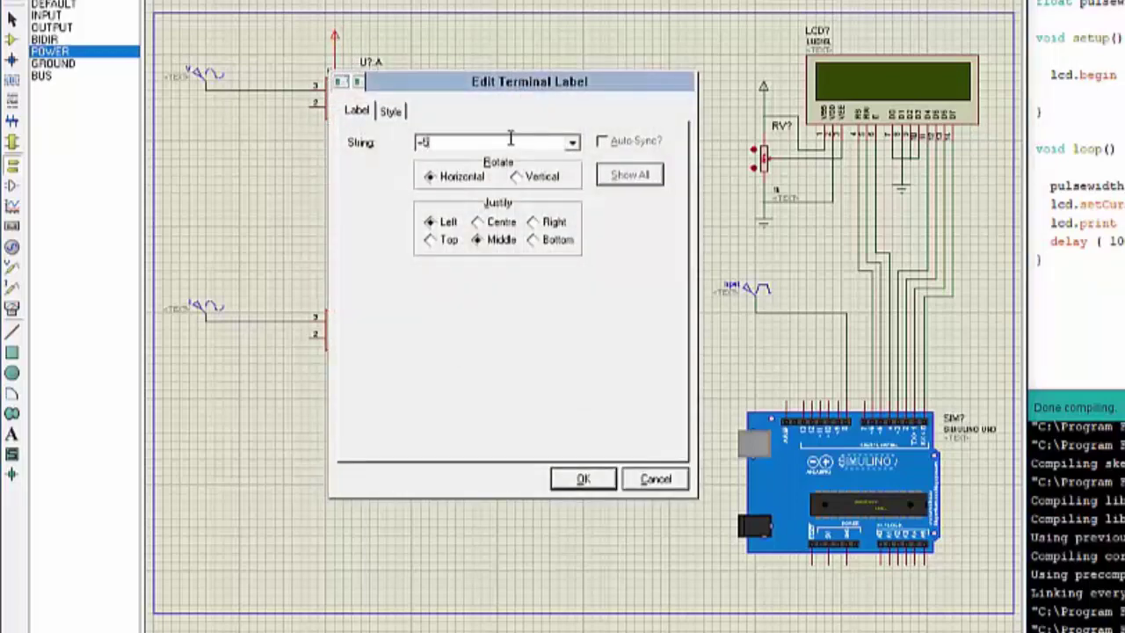
key("Return")
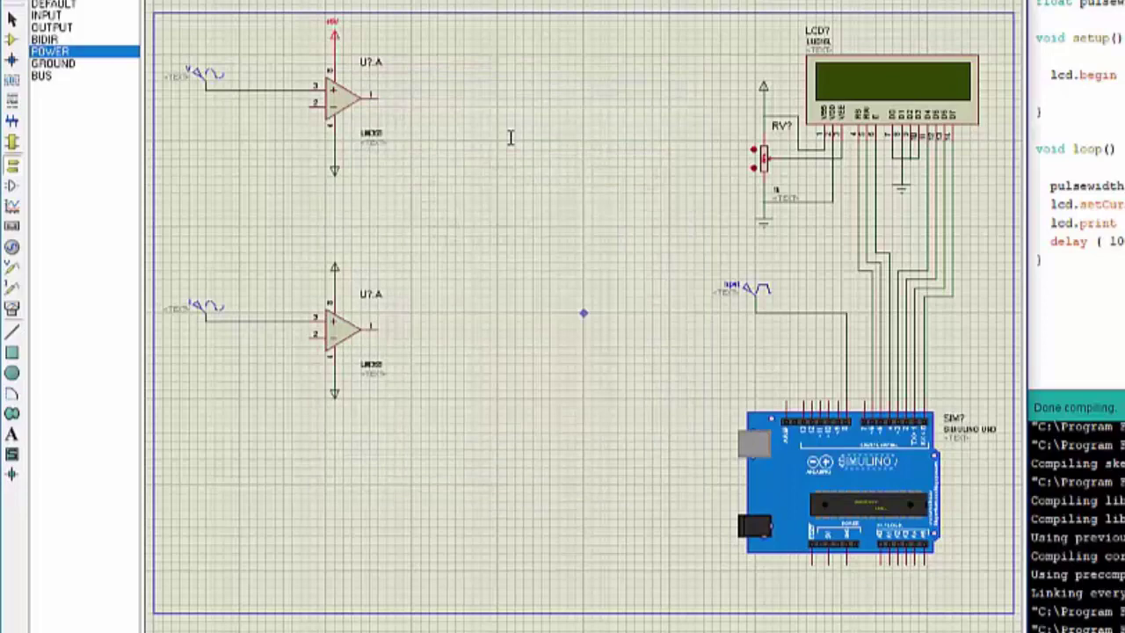
double_click(334, 265)
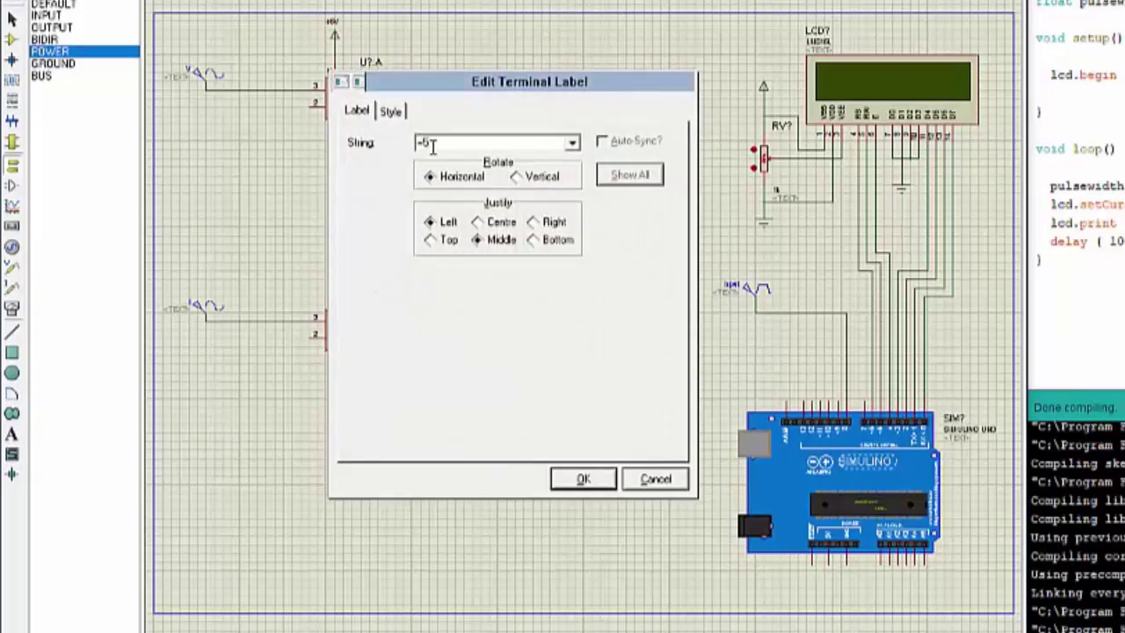
key("Return")
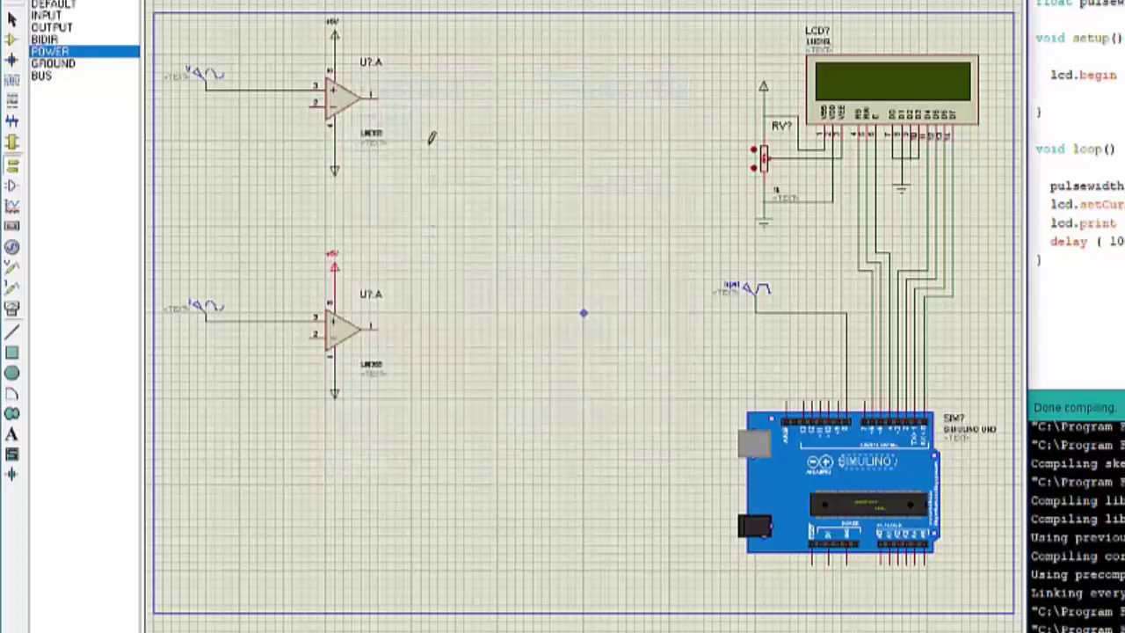
double_click(333, 172)
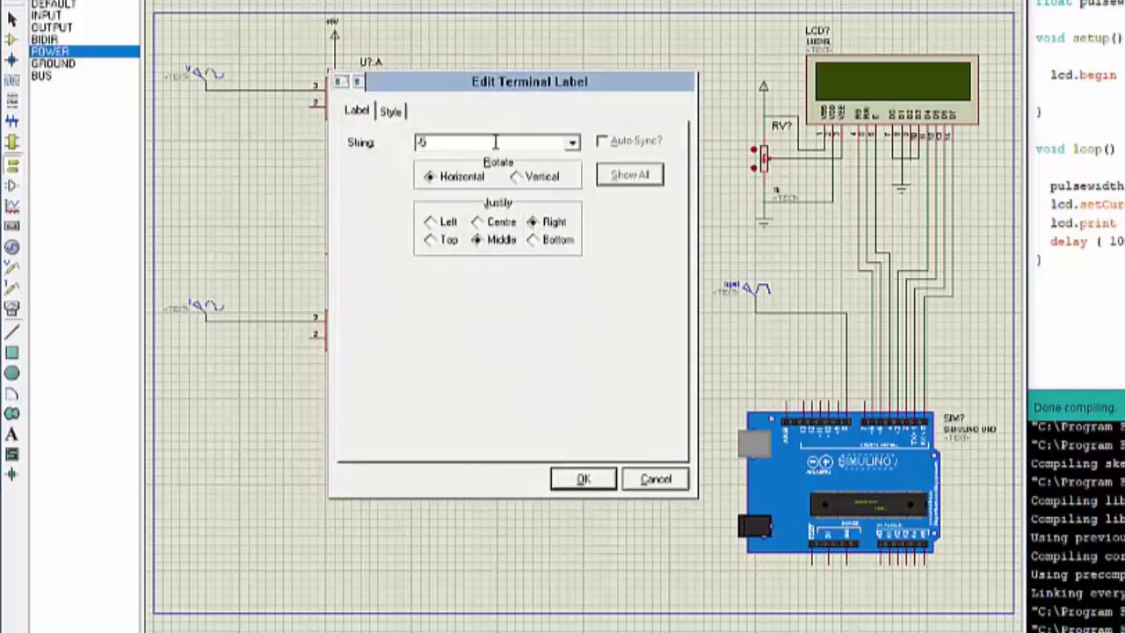
key("Return")
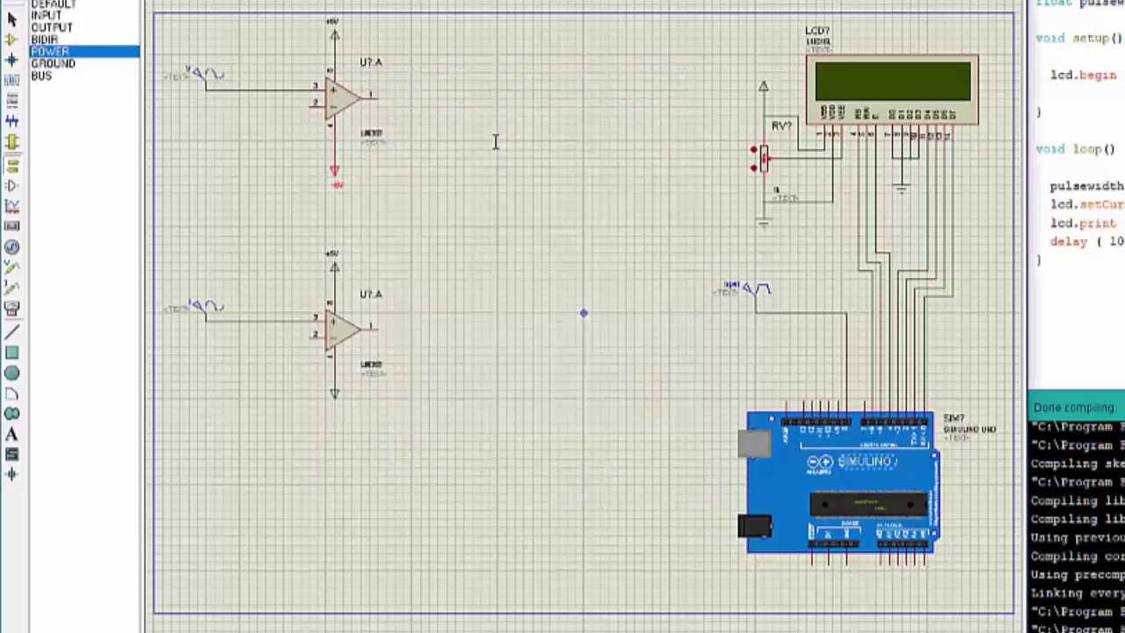
double_click(336, 397)
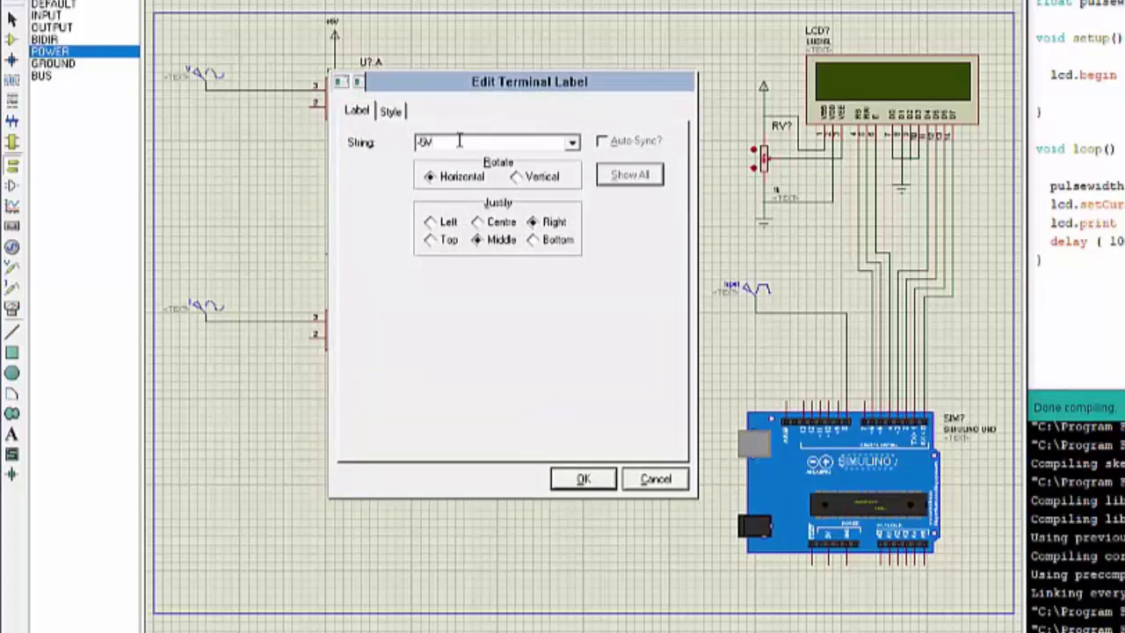
key("Return")
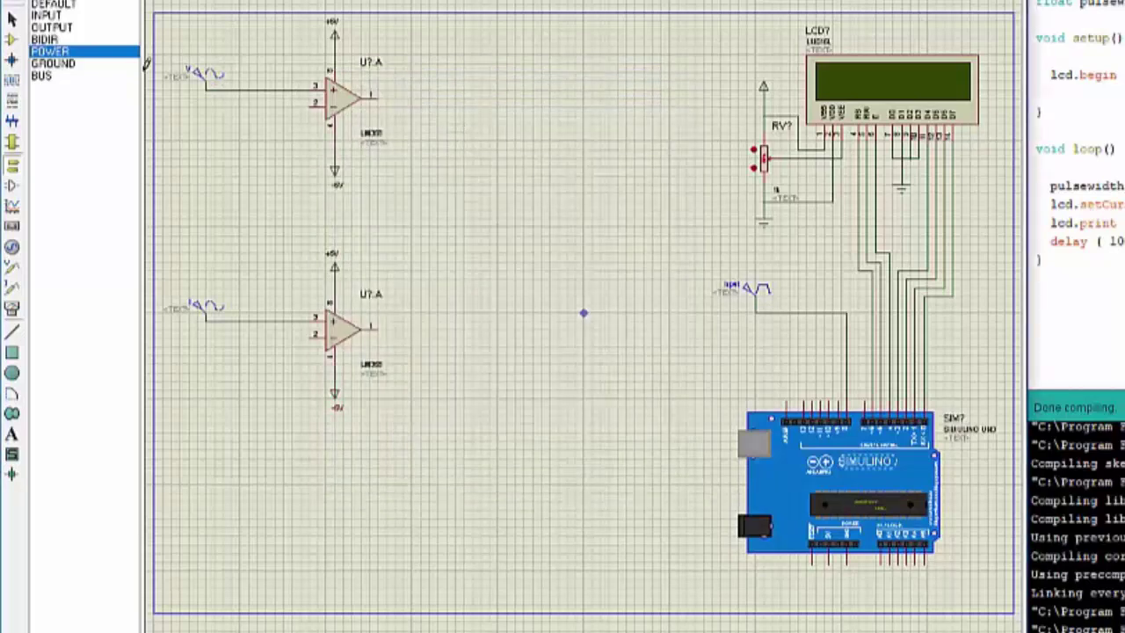
Wire a ground terminal to pin 2 of each op-amp
left_click(53, 64)
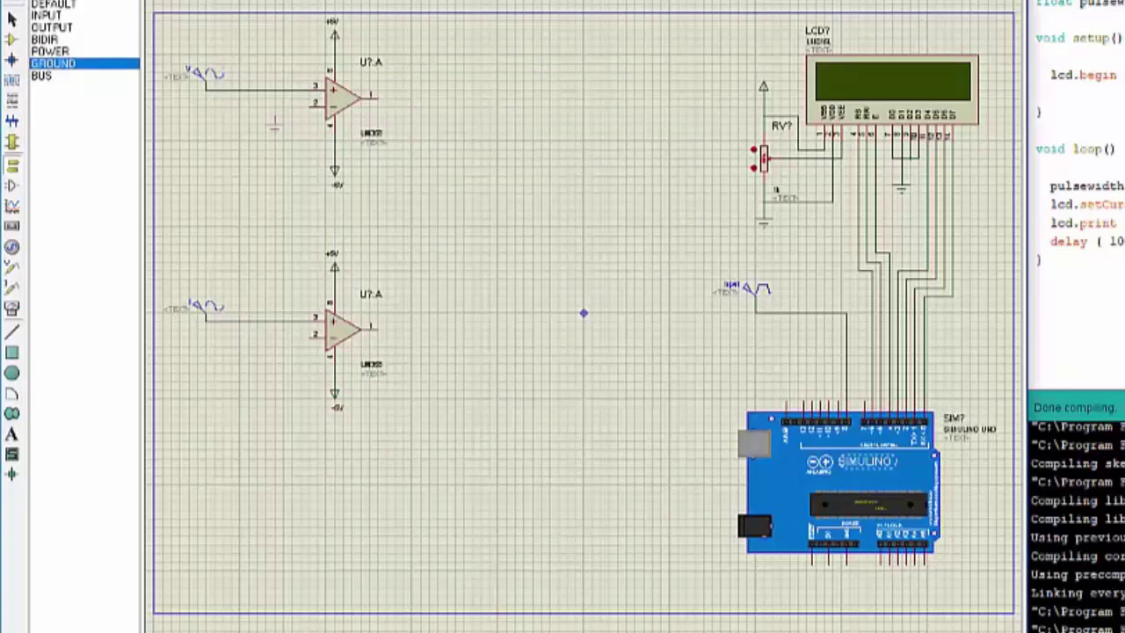
left_click(266, 133)
left_click(315, 107)
left_click(274, 373)
left_click(274, 362)
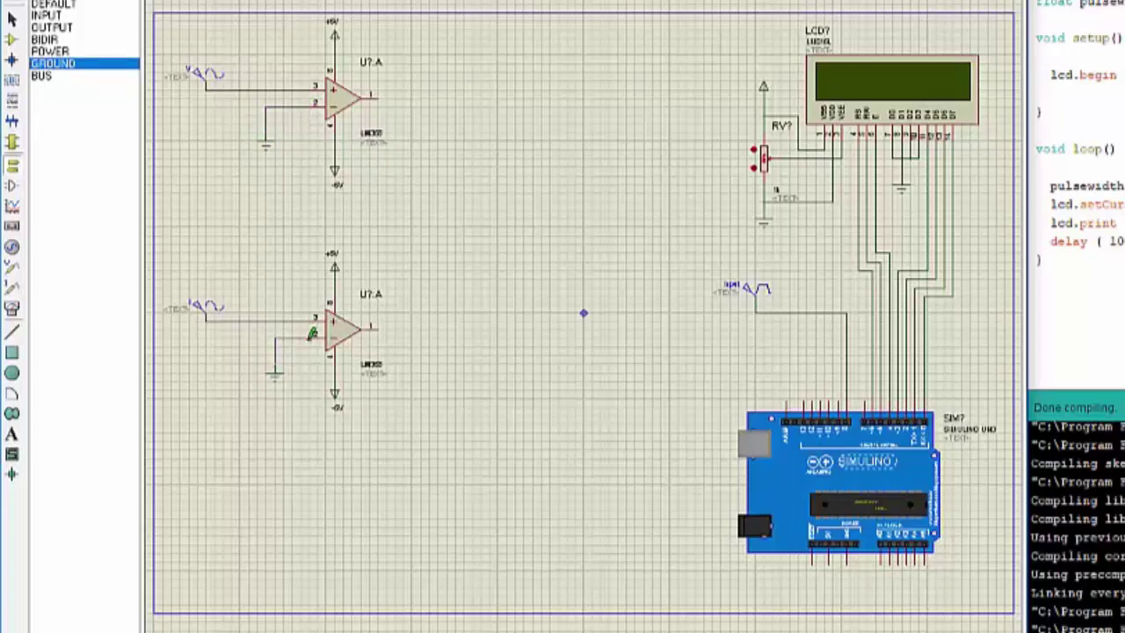
left_click(314, 336)
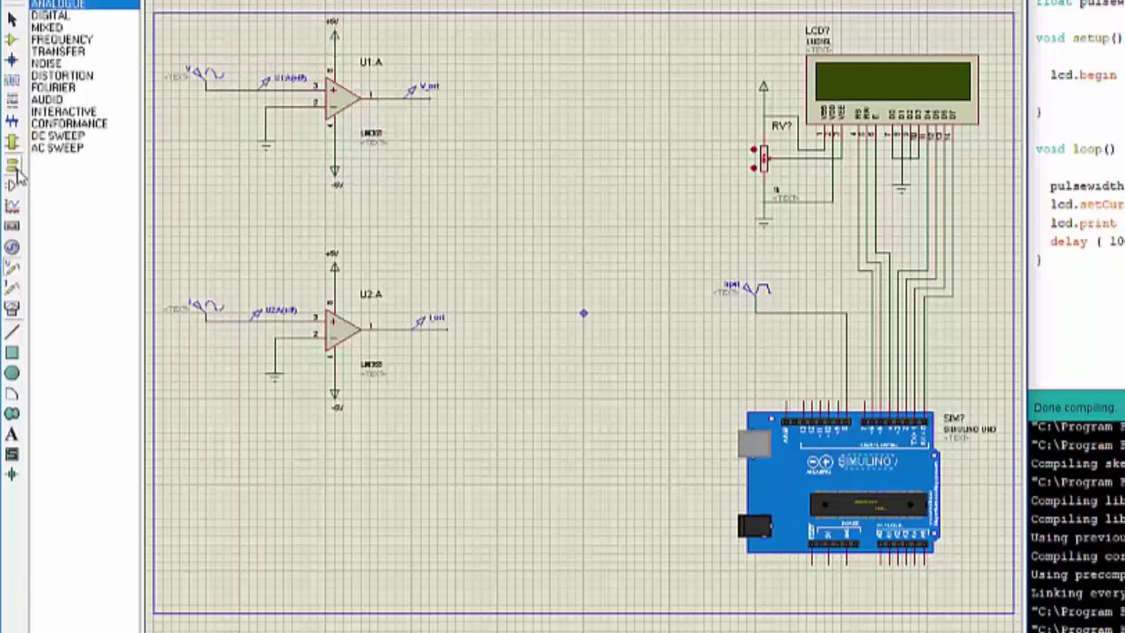
left_click(12, 164)
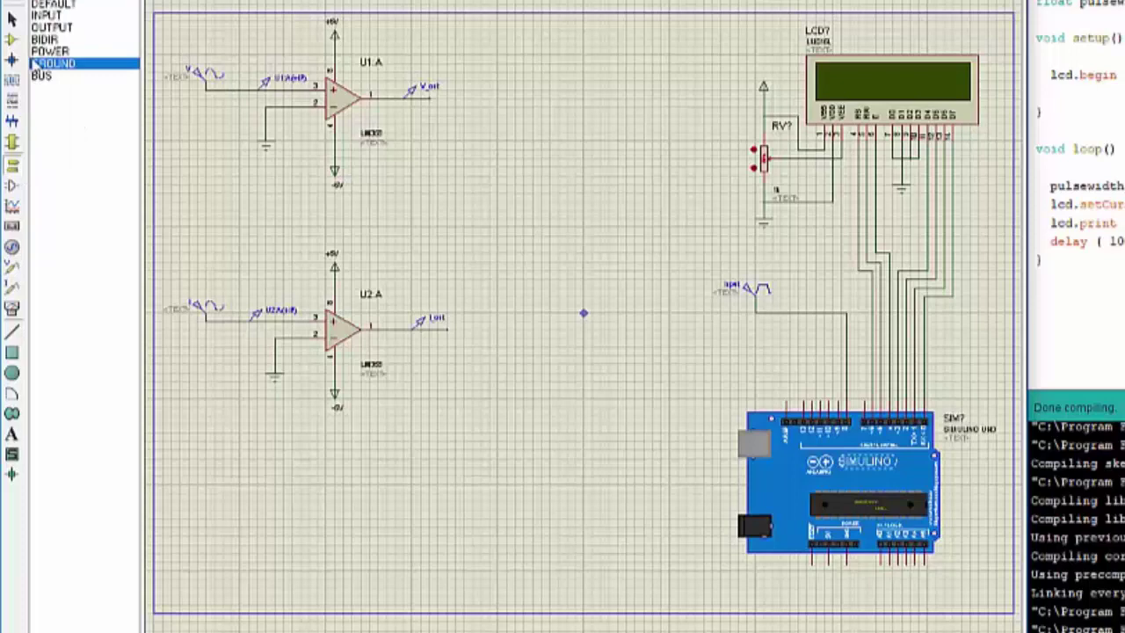
left_click(12, 40)
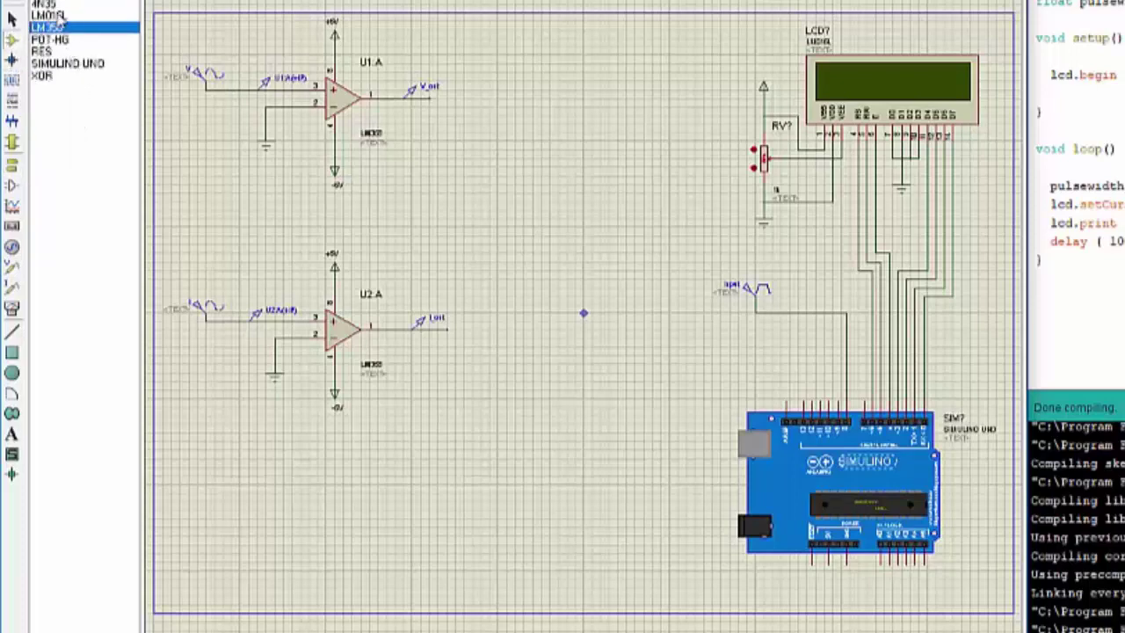
Place one 4N35 optocoupler to the right of each op-amp
left_click(53, 5)
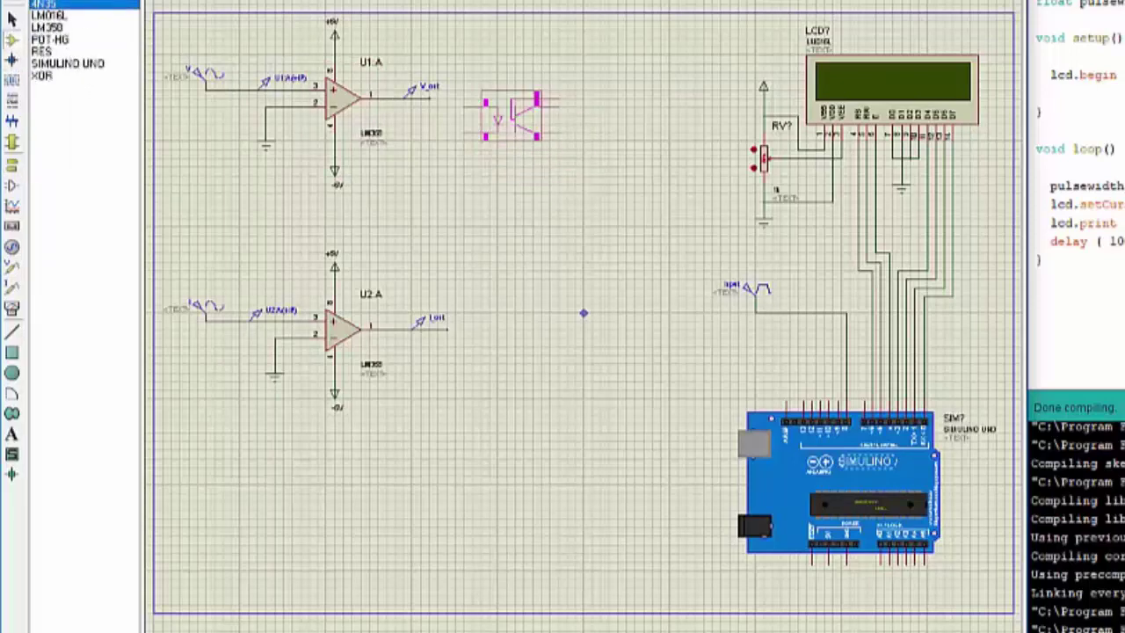
left_click(521, 107)
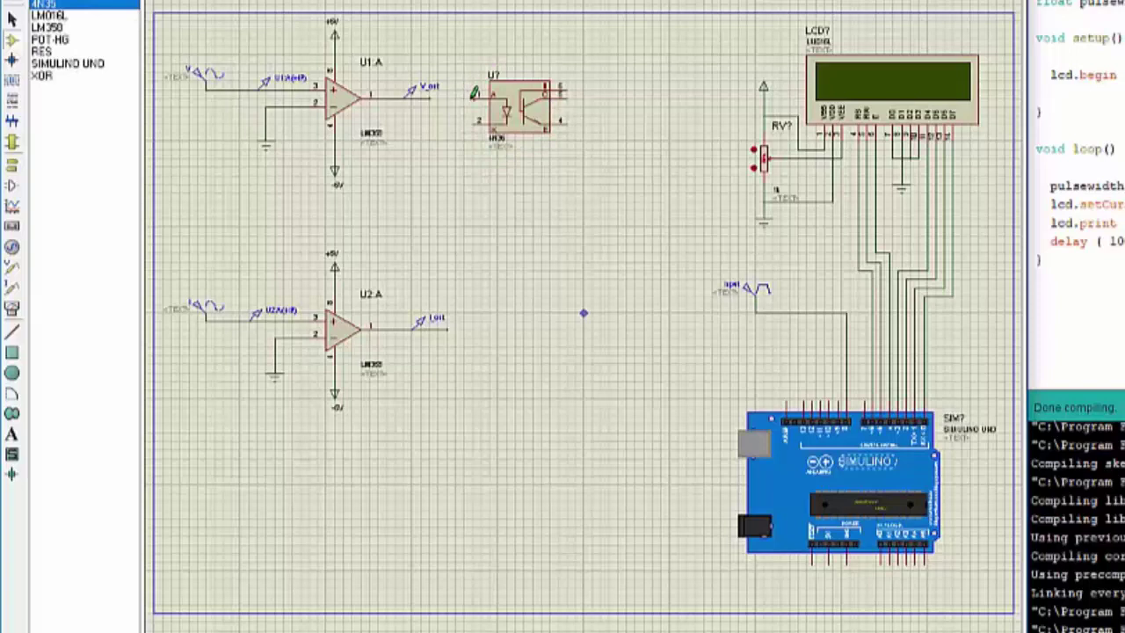
left_click_drag(523, 112, 550, 155)
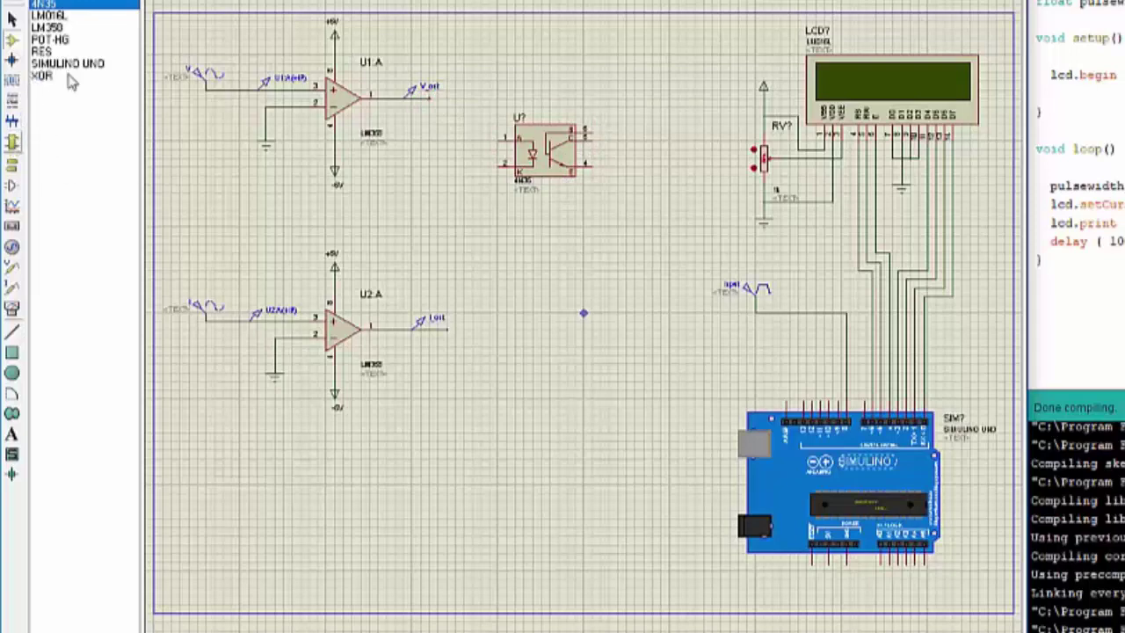
left_click(536, 300)
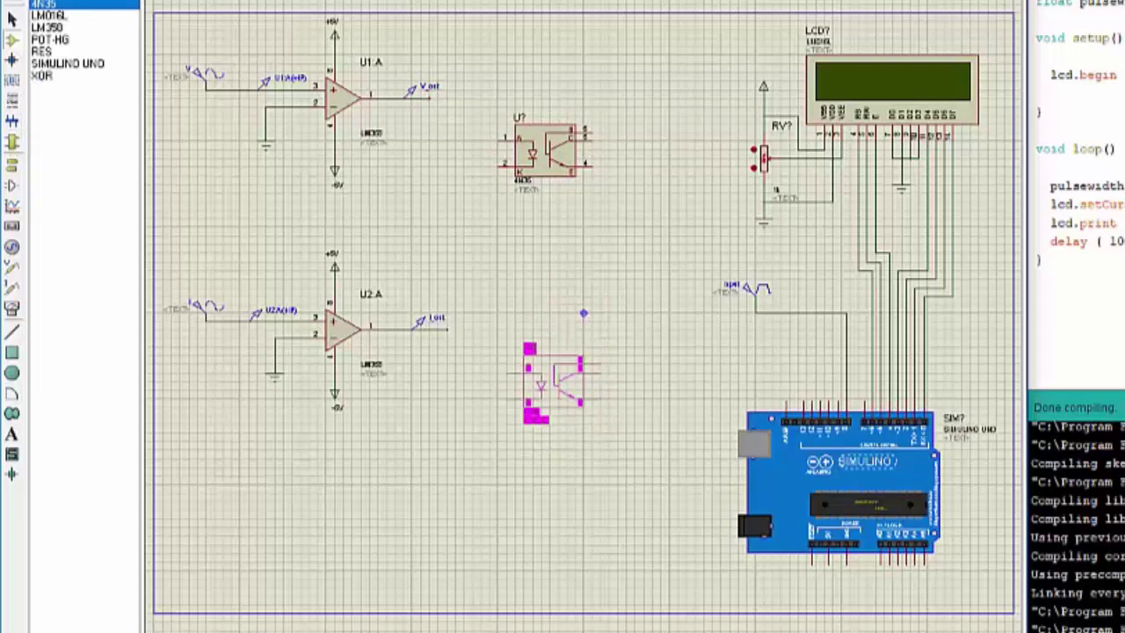
left_click(553, 382)
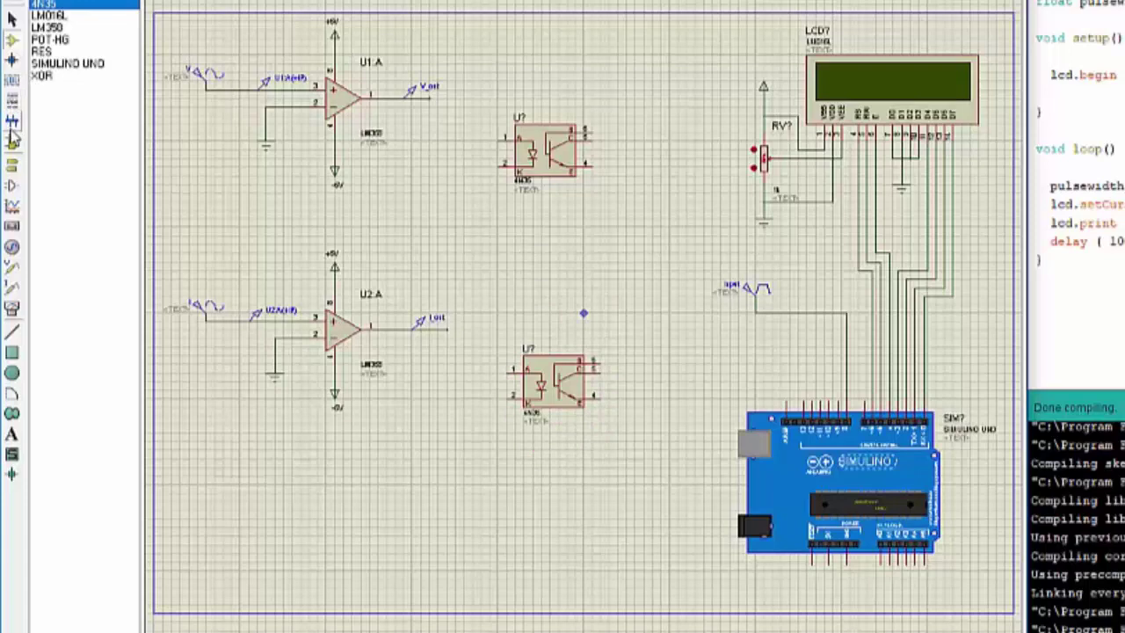
left_click(13, 164)
left_click(61, 65)
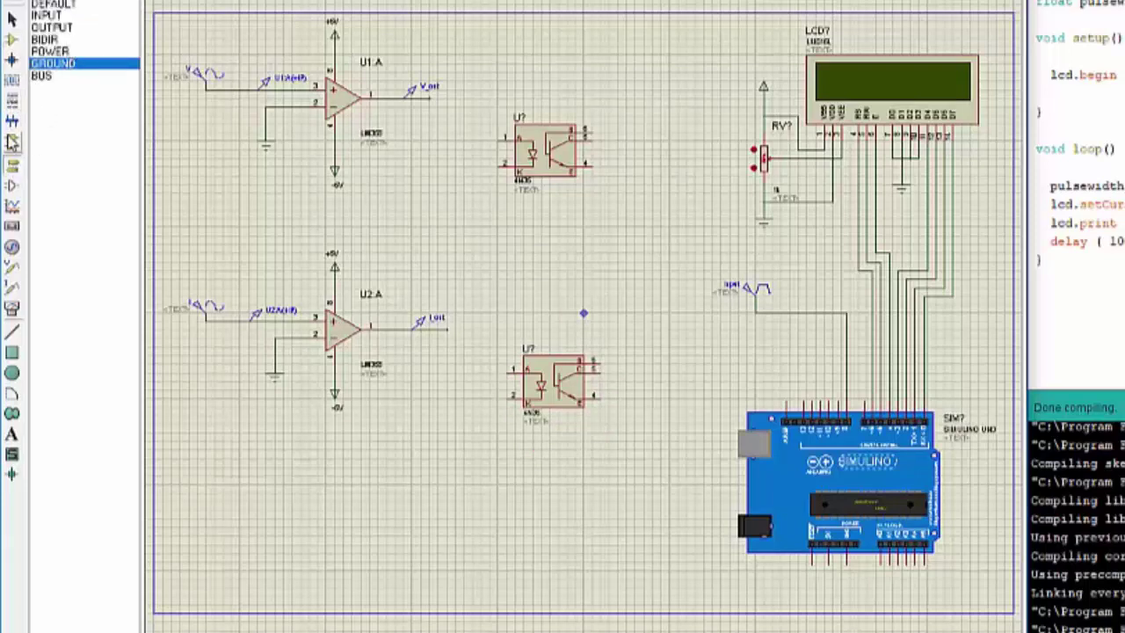
Place a resistor before each optocoupler, wired from its op-amp's output
left_click(12, 39)
left_click(53, 51)
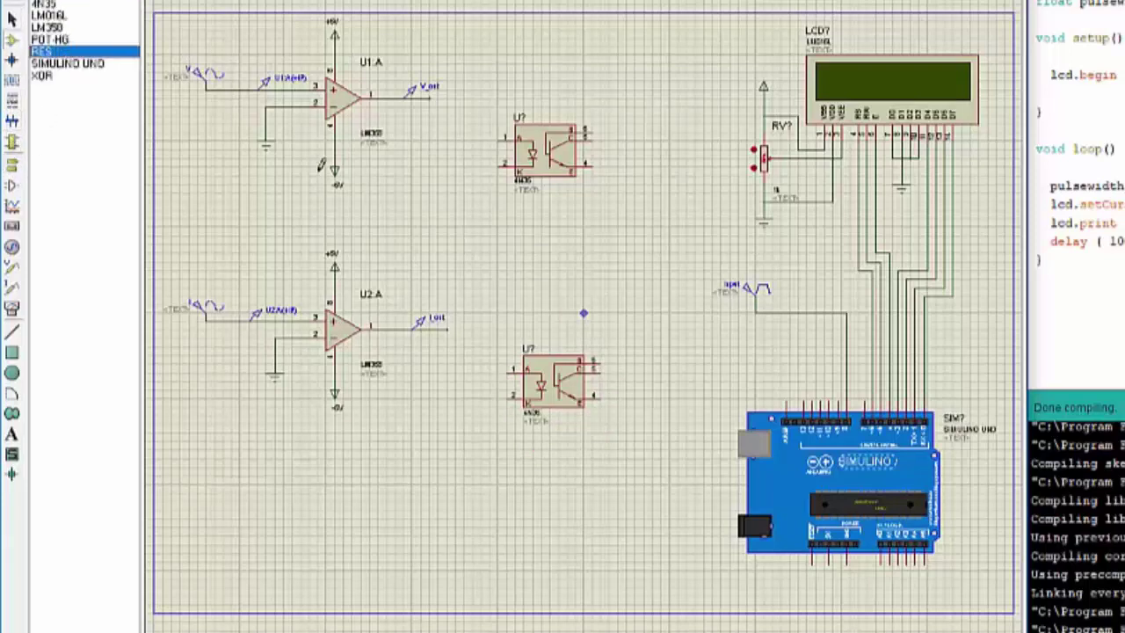
left_click(463, 139)
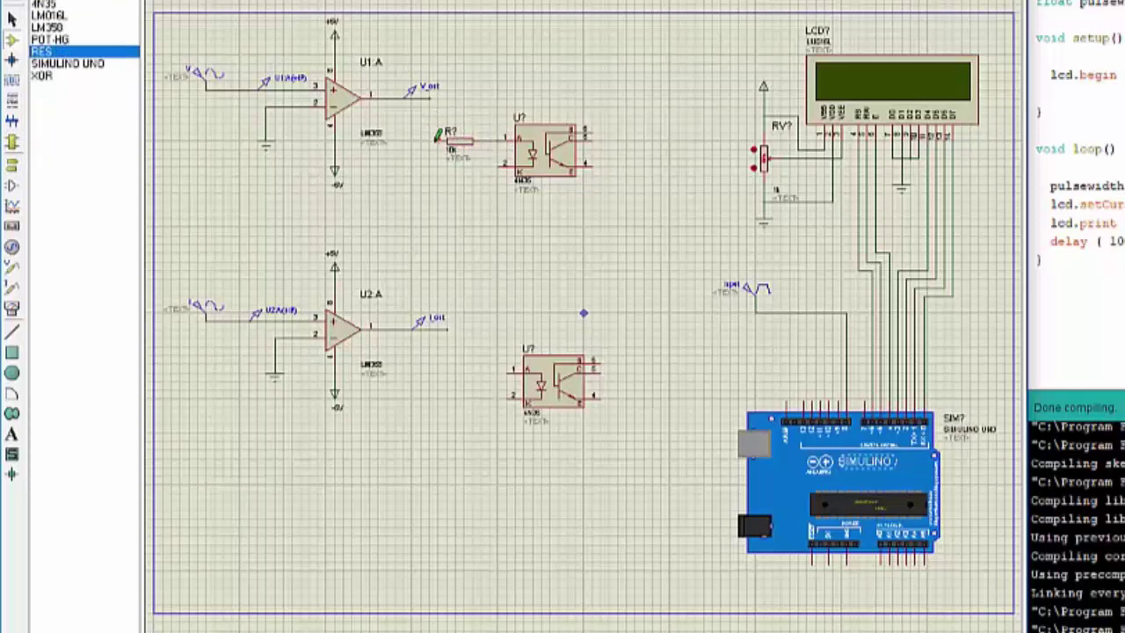
left_click(437, 136)
left_click(429, 98)
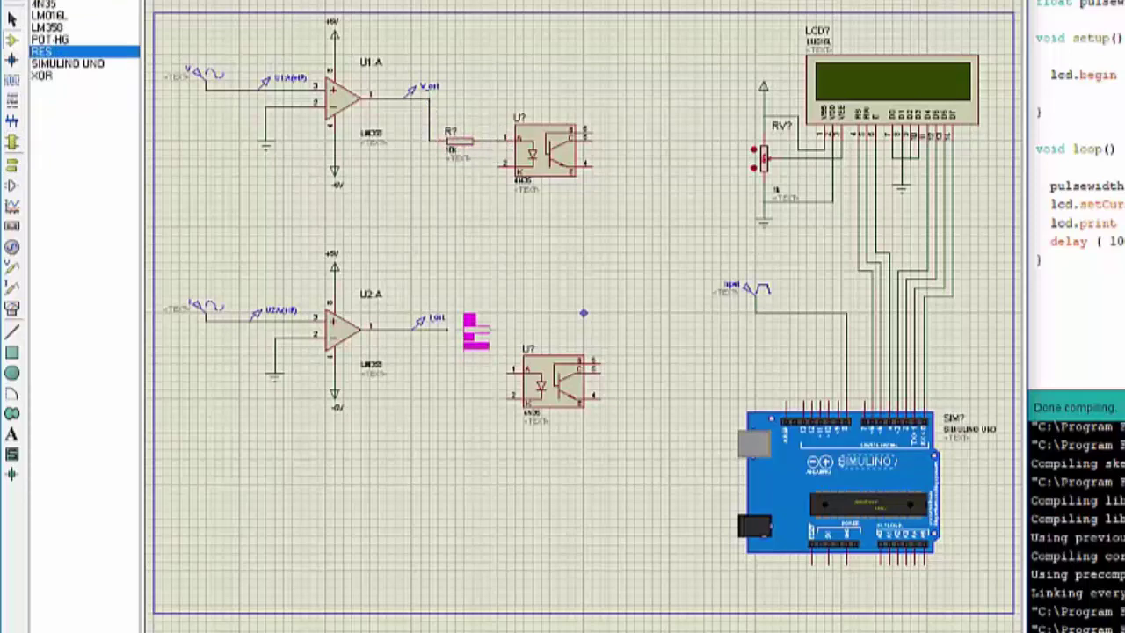
left_click(475, 373)
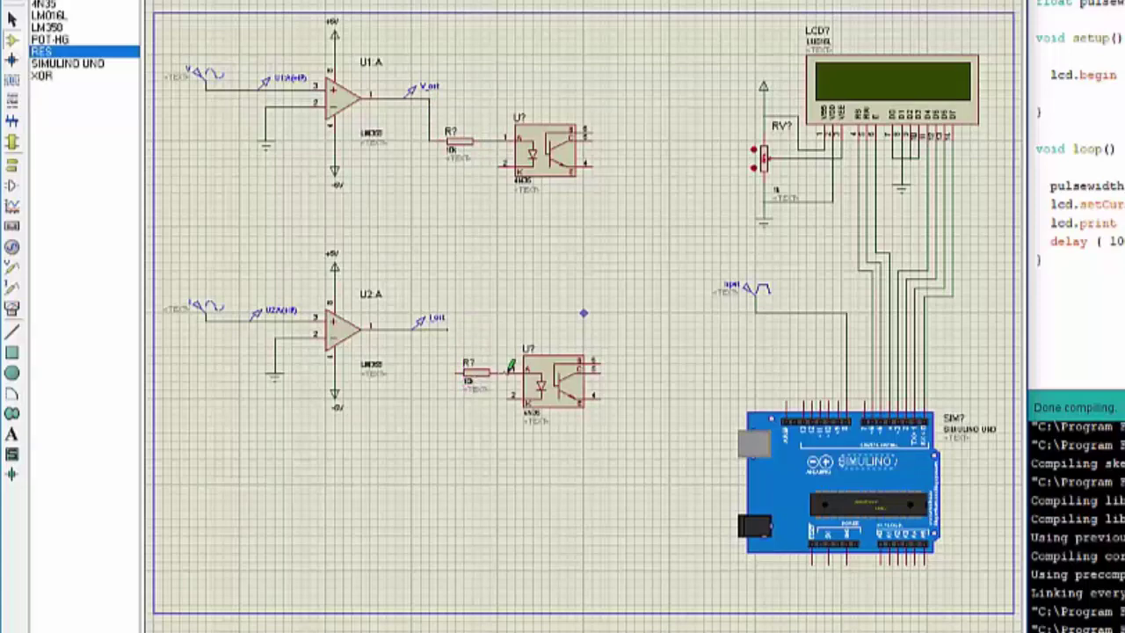
left_click(457, 370)
left_click(445, 326)
Set the lower resistor as R2 with 220 resistance
double_click(473, 370)
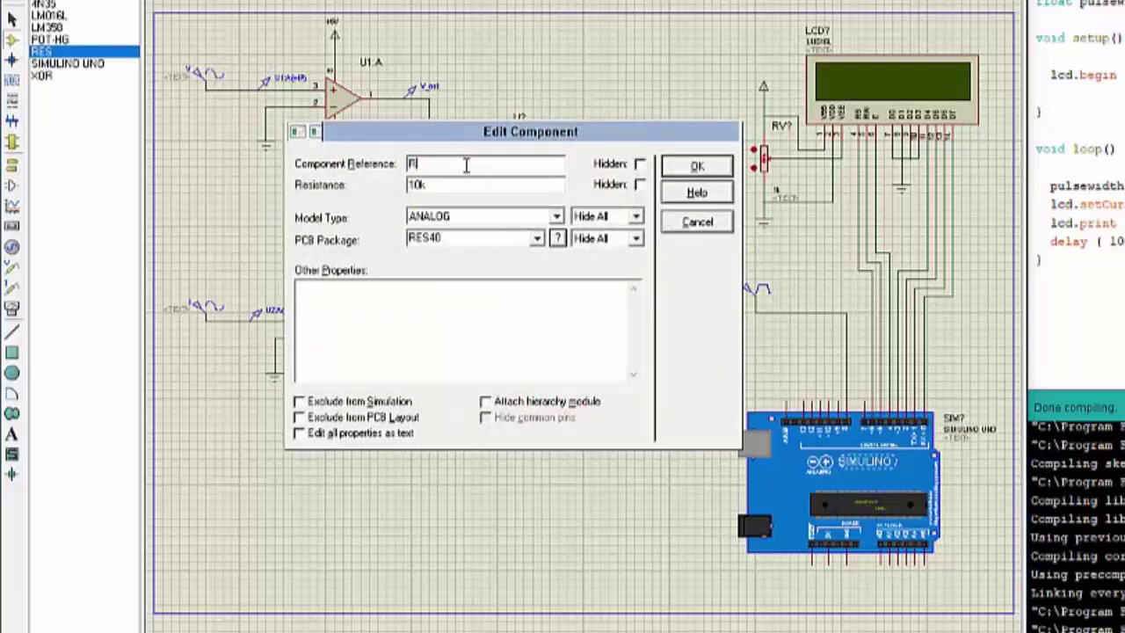
key("Tab")
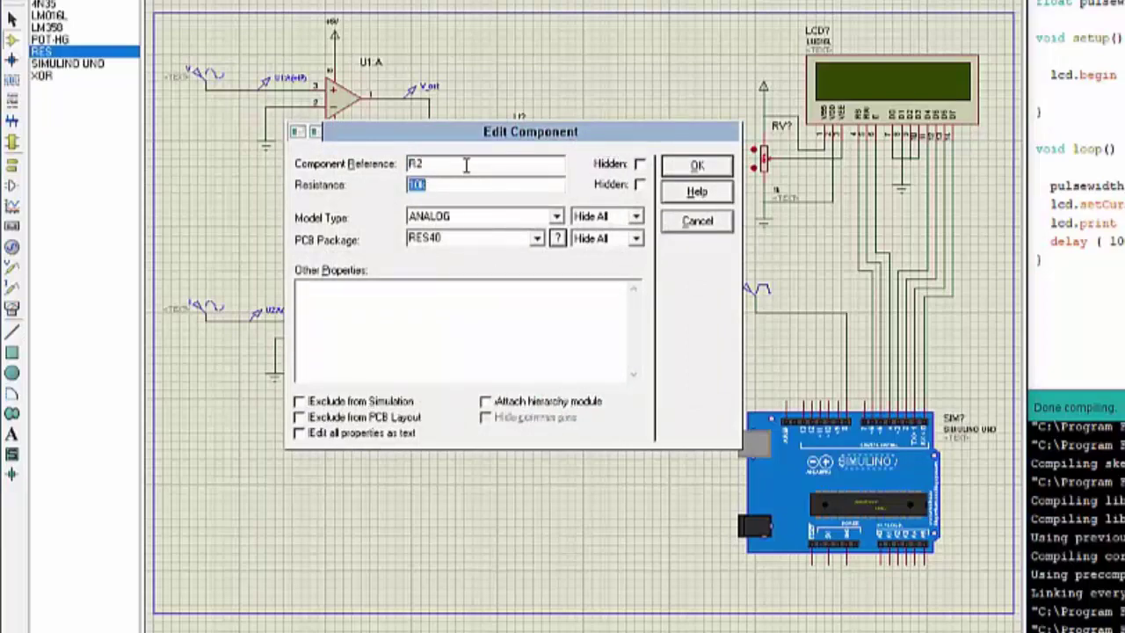
type("220")
key("Return")
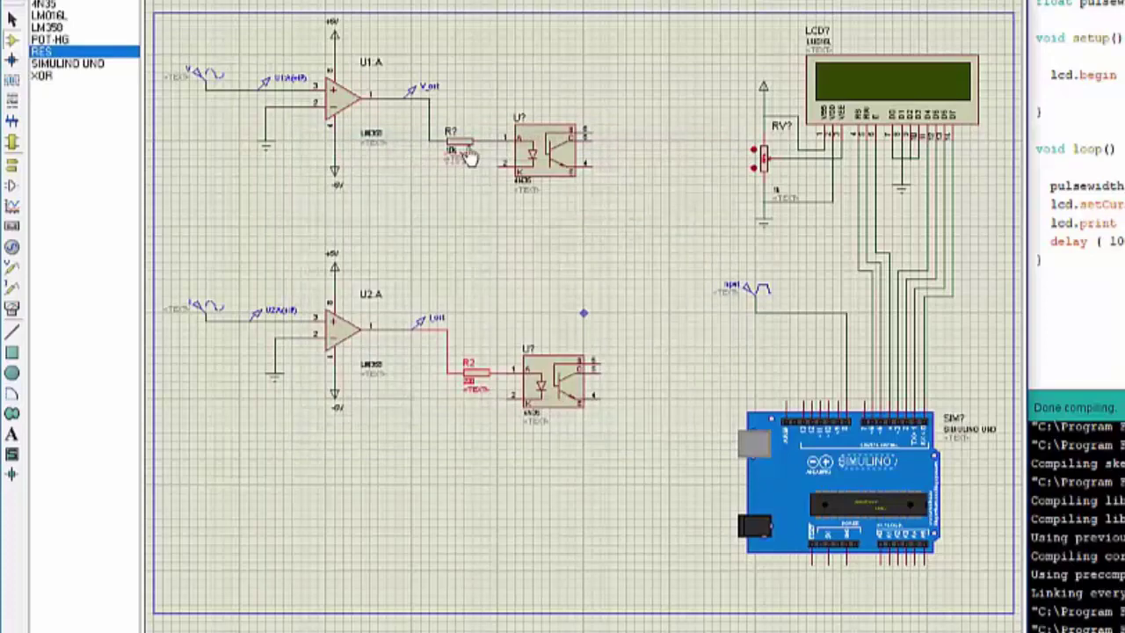
Name the upper resistor R1 and set its resistance to 330
left_click(463, 145)
key("ctrl+e")
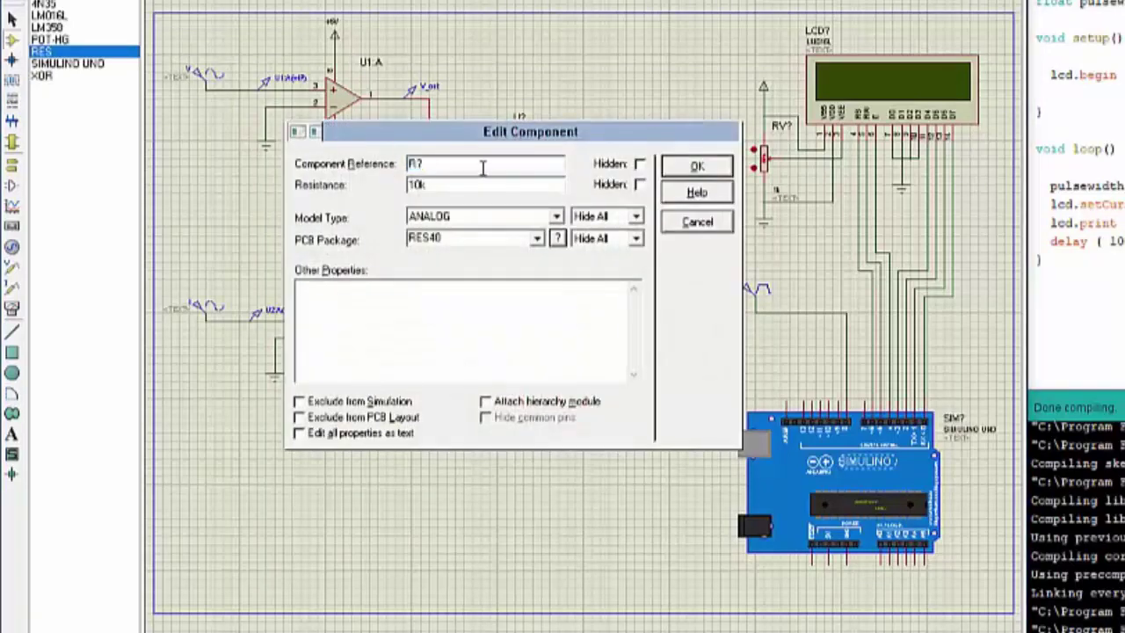
type("R1")
key("Tab")
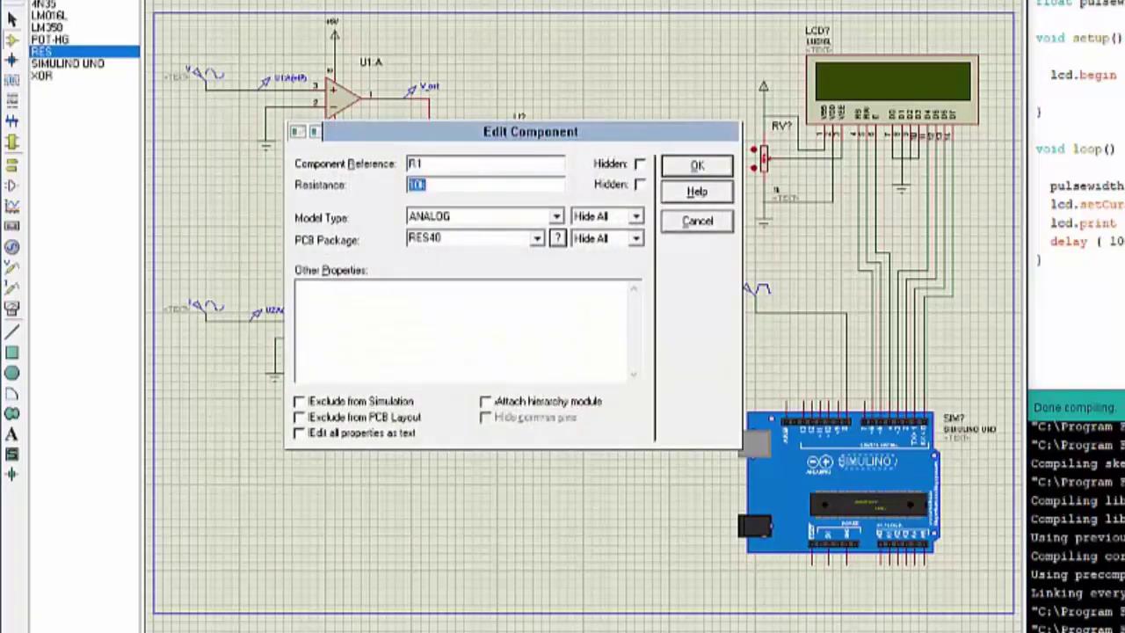
type("330")
key("Return")
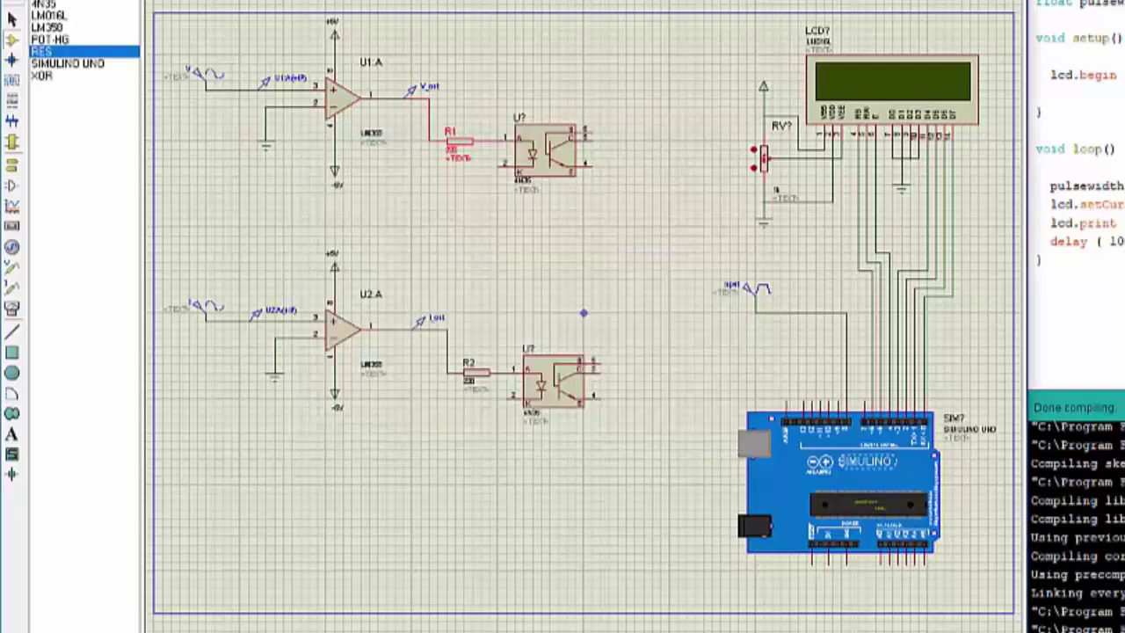
left_click(592, 267)
left_click(13, 163)
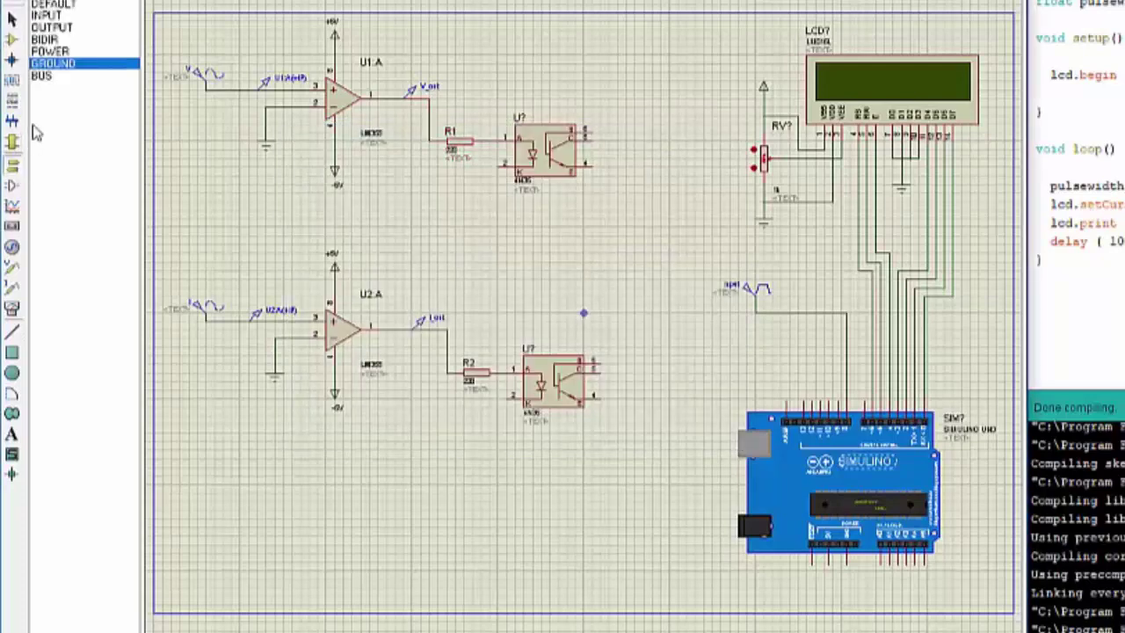
Ground pin 2 of both optocouplers
left_click(473, 186)
left_click(512, 163)
left_click(473, 420)
left_click(513, 397)
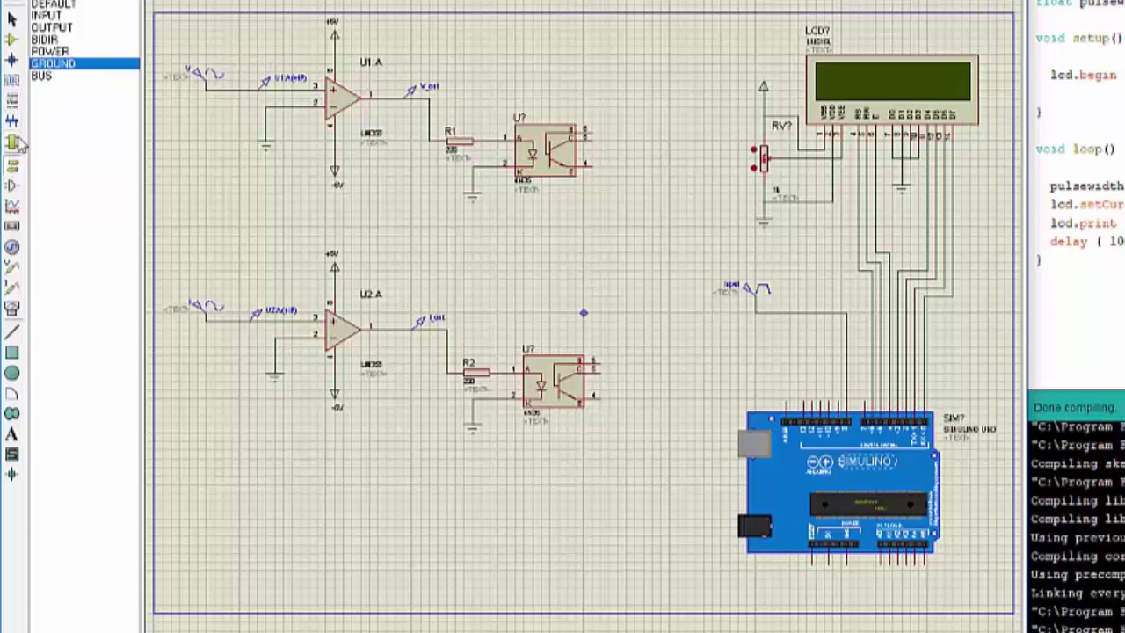
Place a 10k pull-up resistor right of each optocoupler, wired to its pin 5 output
left_click(11, 40)
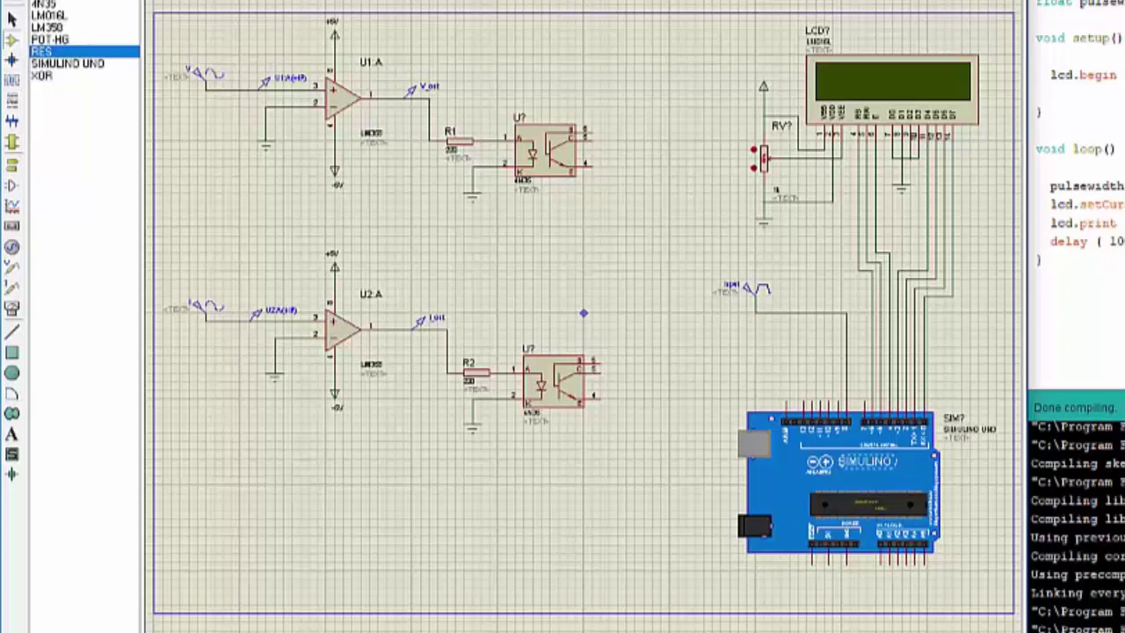
left_click(633, 323)
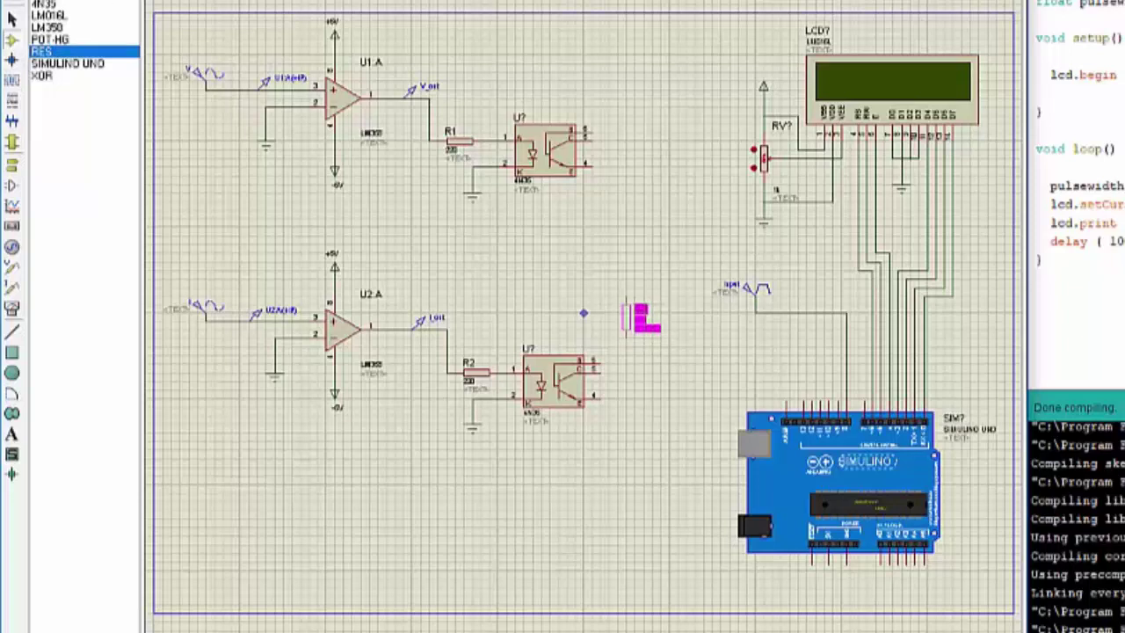
left_click(628, 325)
left_click(626, 341)
left_click(600, 371)
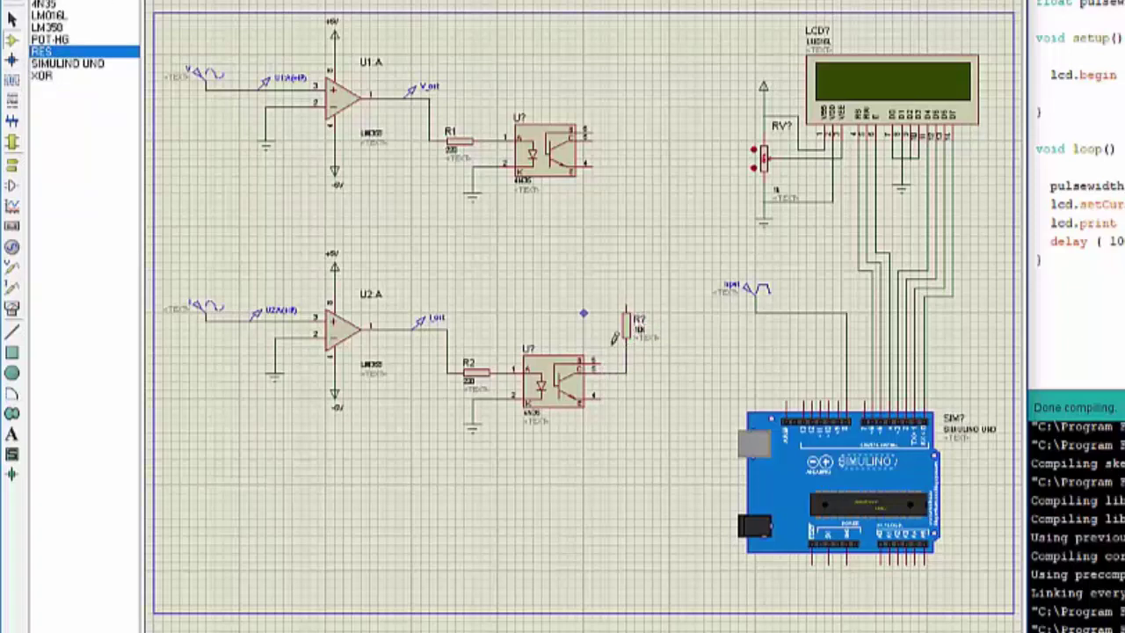
left_click(624, 101)
left_click(627, 91)
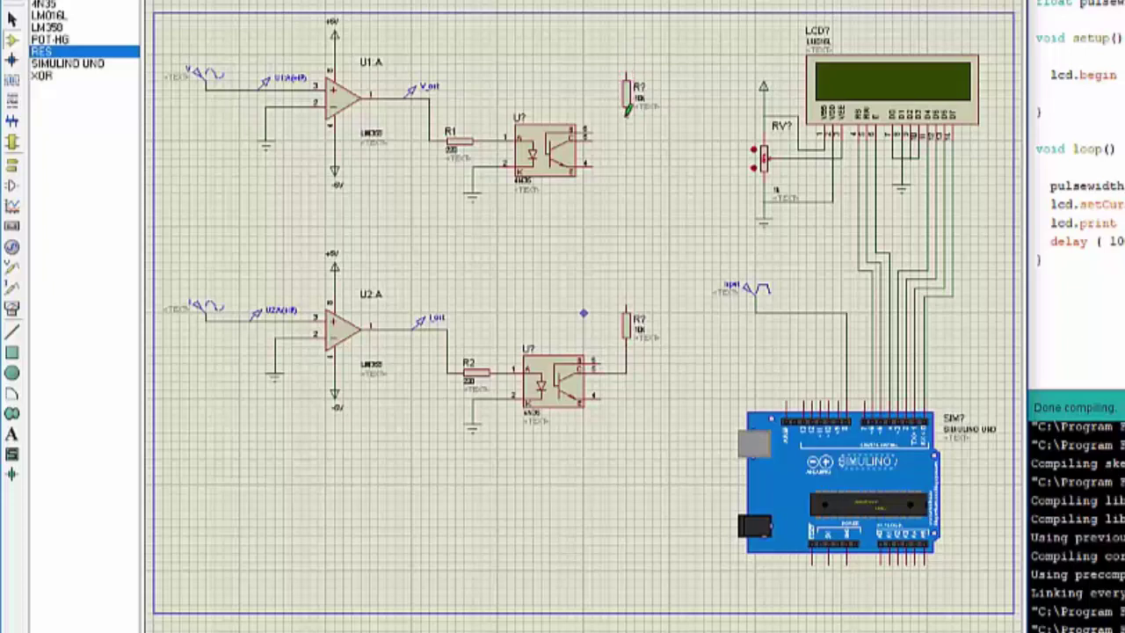
left_click(626, 107)
left_click(587, 138)
left_click(587, 165)
right_click(592, 216)
Ground pin 4 of both optocouplers
left_click(12, 120)
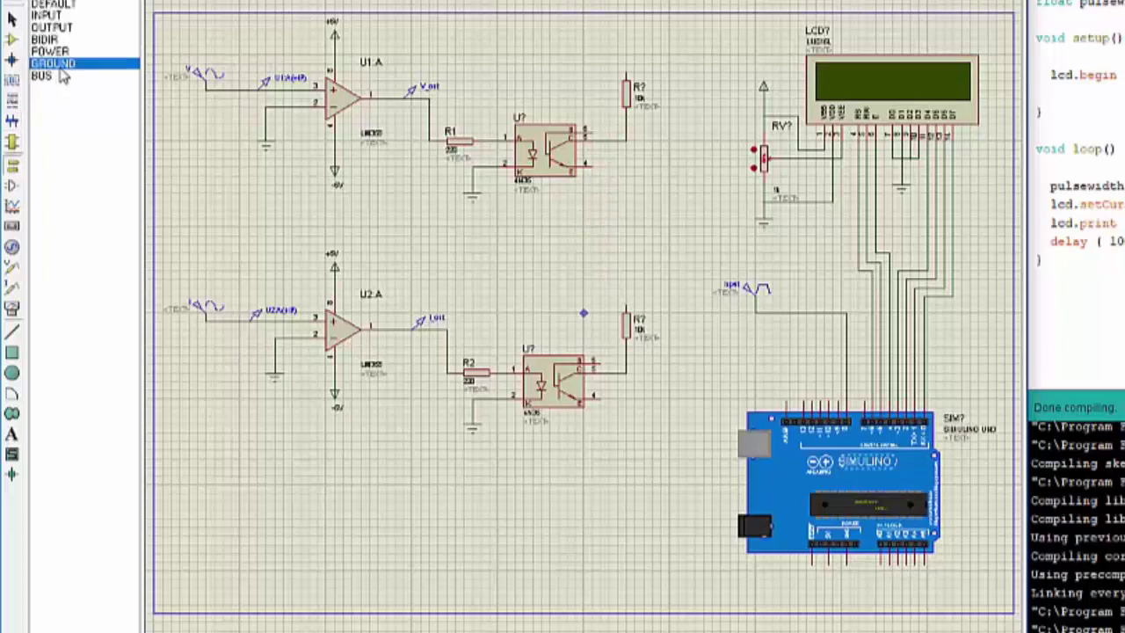
left_click(626, 184)
left_click(626, 179)
left_click(587, 166)
left_click(626, 409)
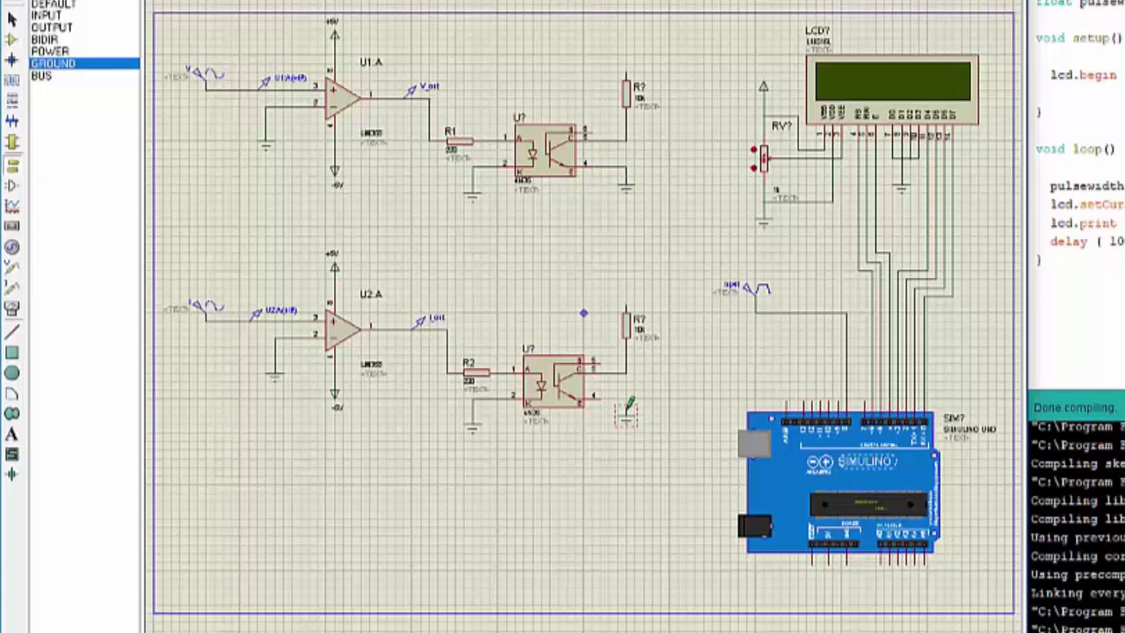
left_click(599, 395)
left_click(626, 409)
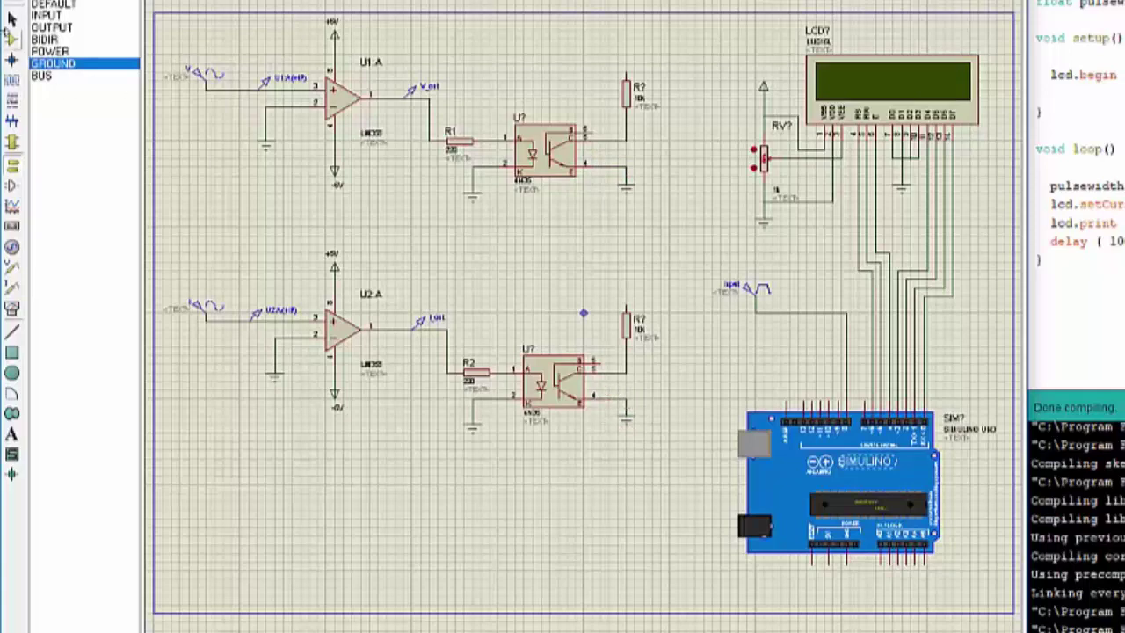
Add power terminals above both pull-up resistors
left_click(49, 51)
left_click(626, 280)
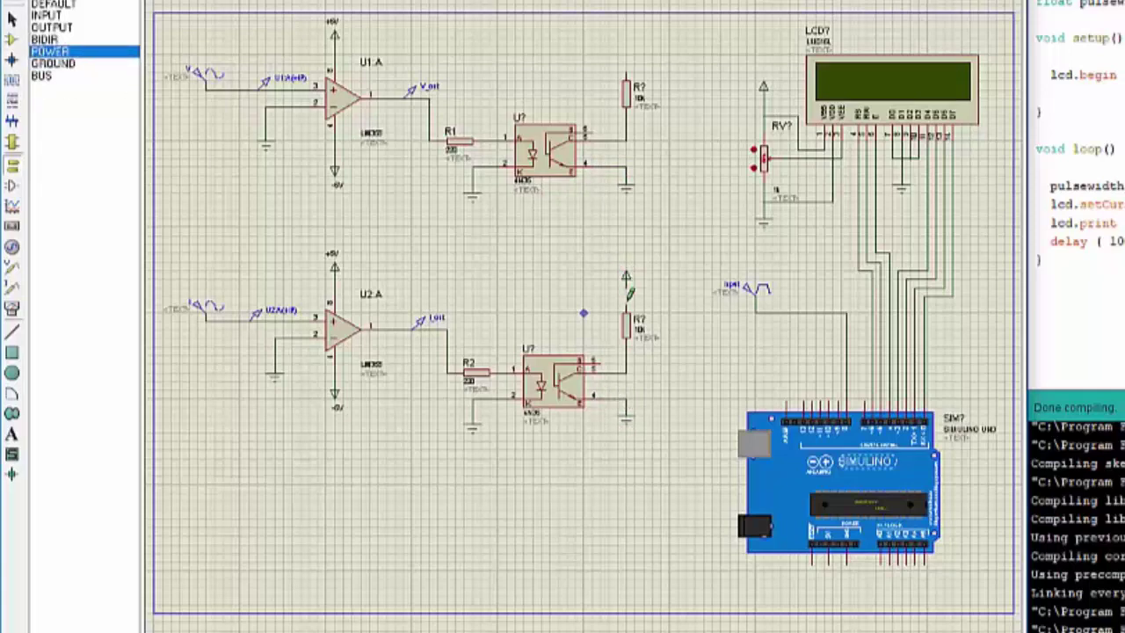
left_click(626, 55)
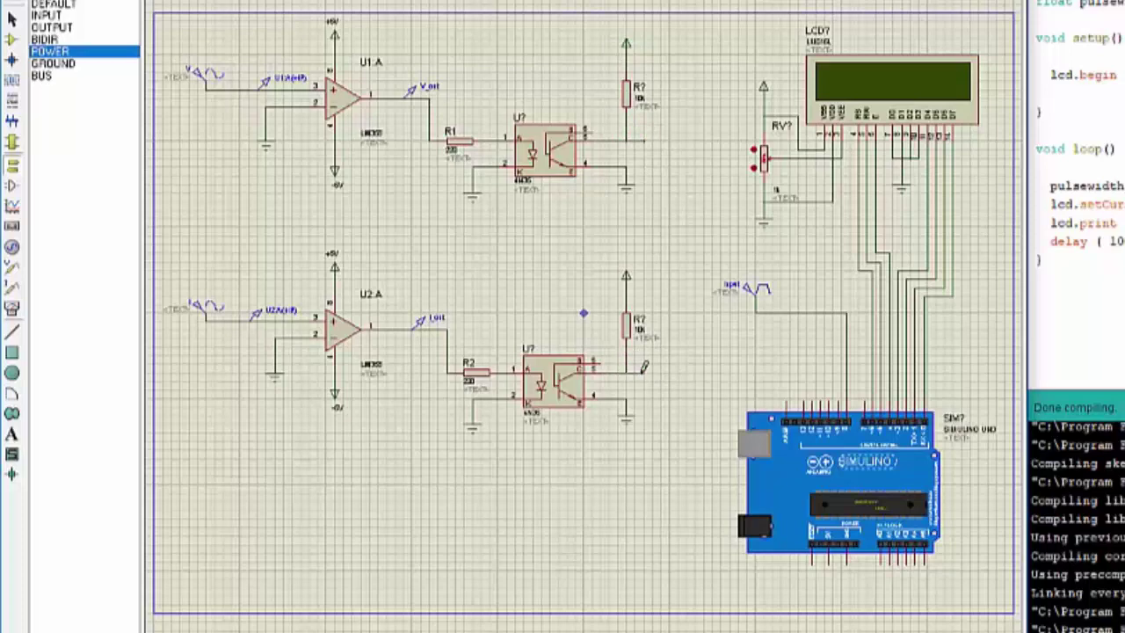
Name the upper pull-up resistor R3 and set its resistance to 1k
double_click(627, 93)
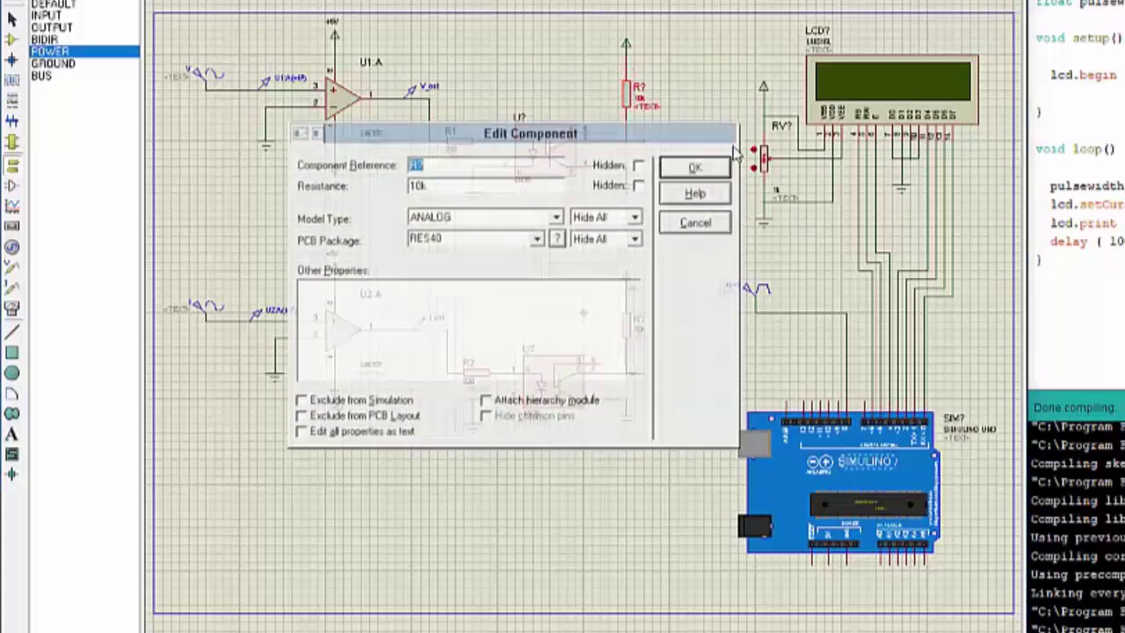
type("R7")
key("Tab")
left_click(426, 165)
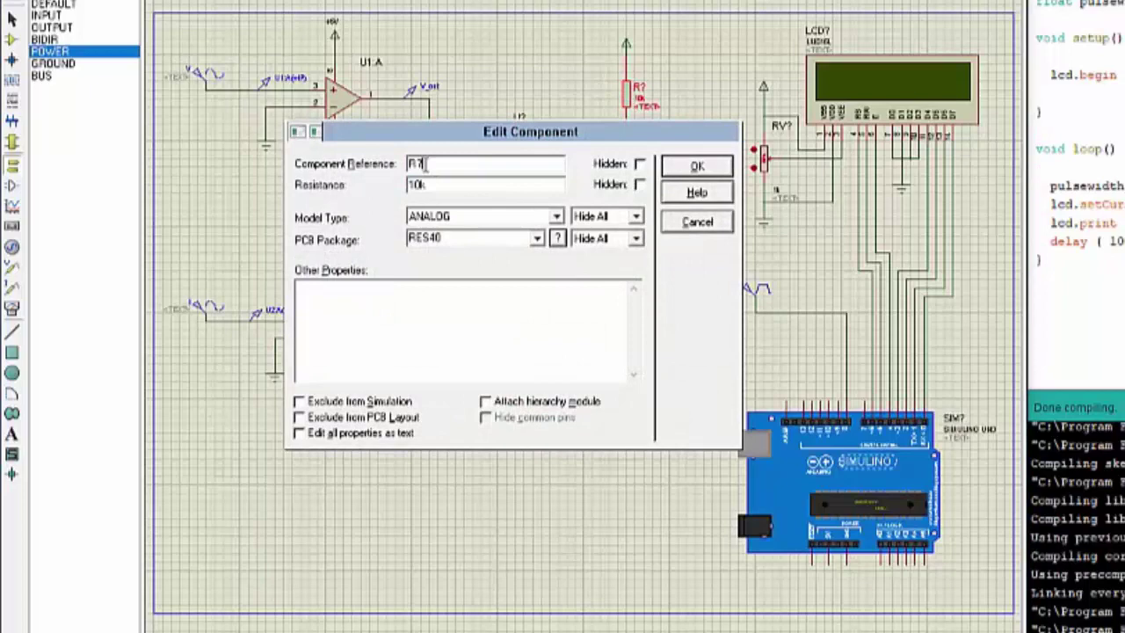
type("3")
key("Tab")
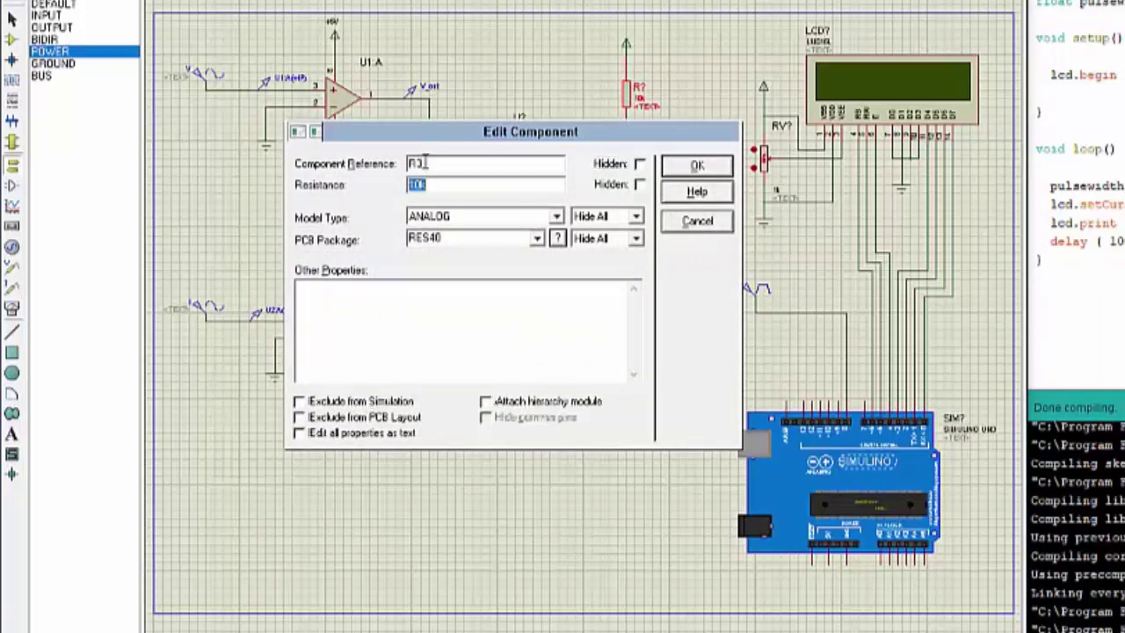
type("1")
key("Return")
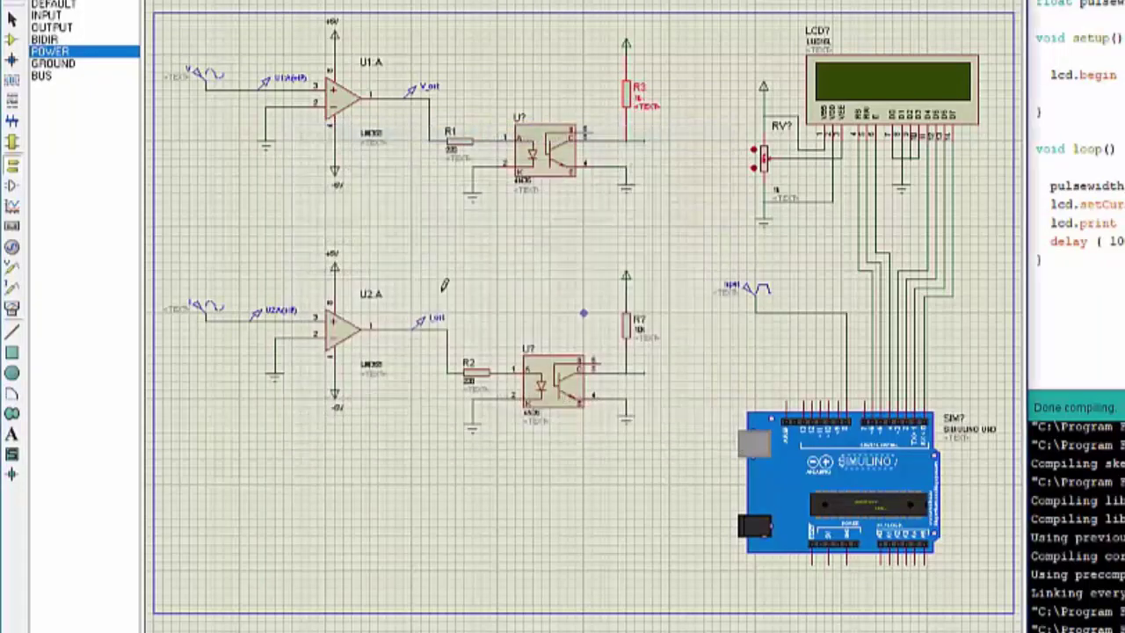
Name the lower pull-up resistor R4 and set its resistance to 1k
double_click(631, 327)
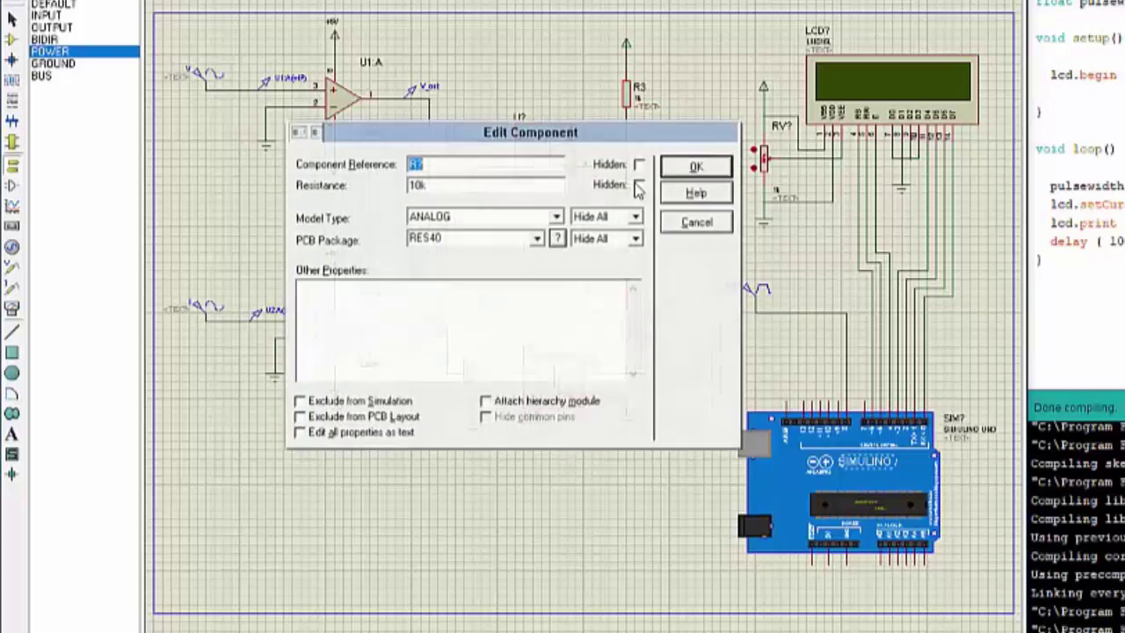
left_click(451, 165)
type("4")
key("Tab")
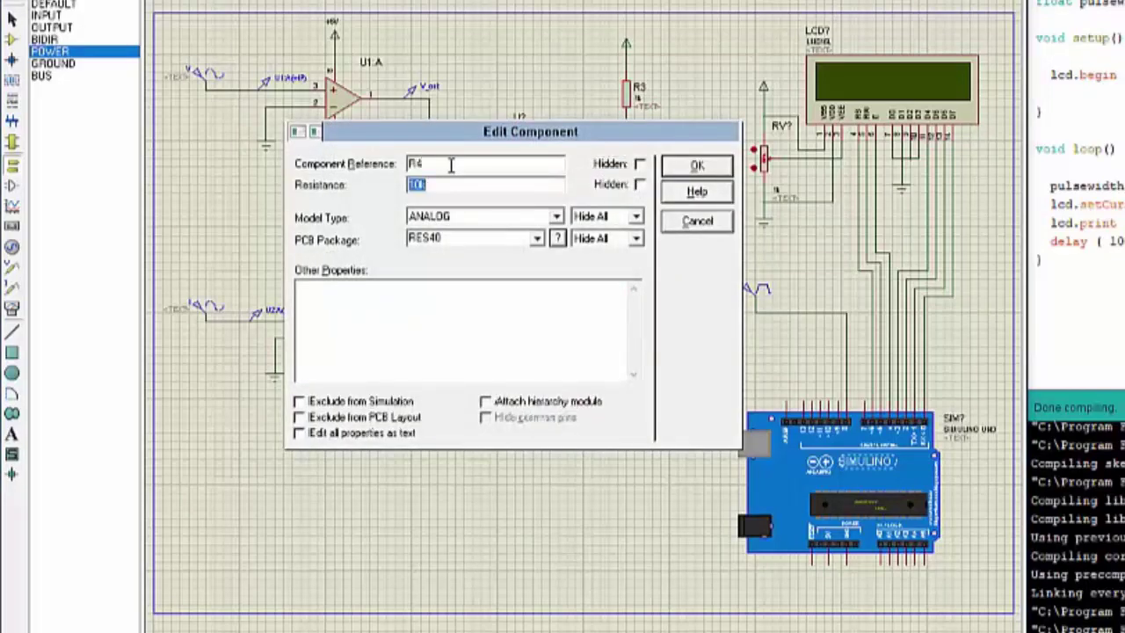
type("1")
key("Return")
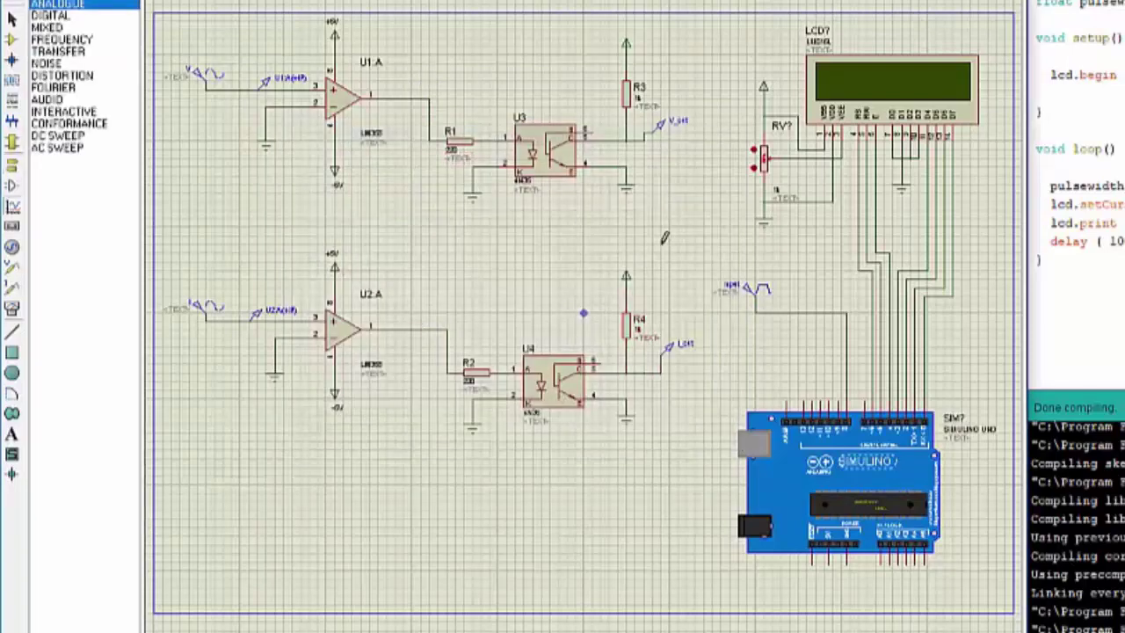
Delete the voltage probes at R4's output and at V_out
right_click(667, 344)
left_click(729, 378)
right_click(673, 115)
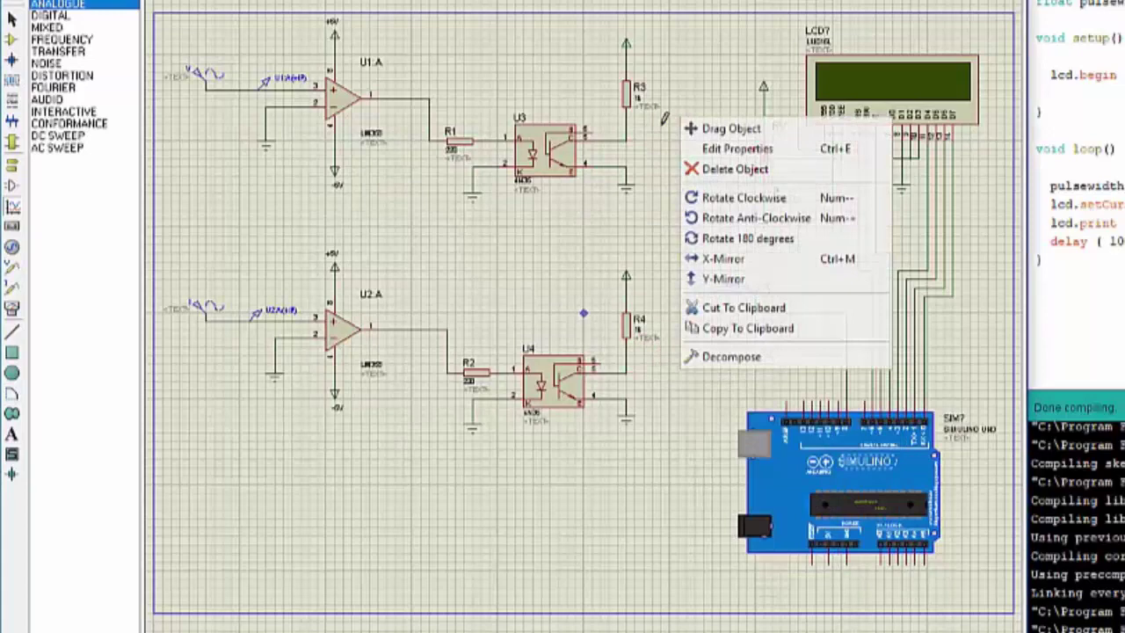
left_click(699, 148)
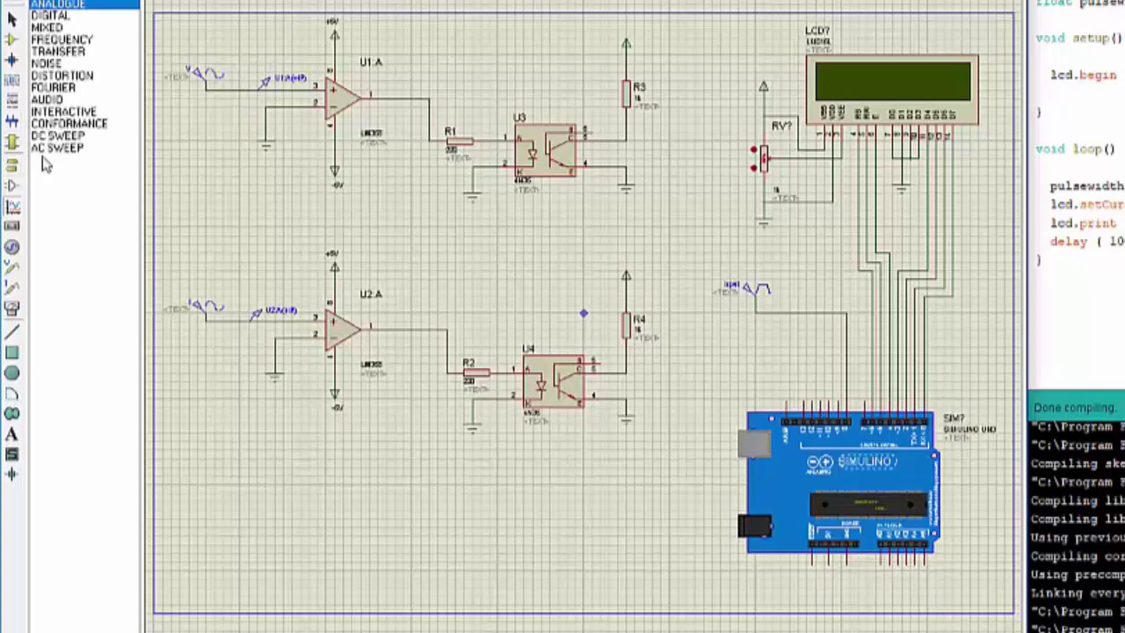
Place an XOR gate right of the optocouplers and wire its inputs to the R3 and R4 output lines
left_click(11, 165)
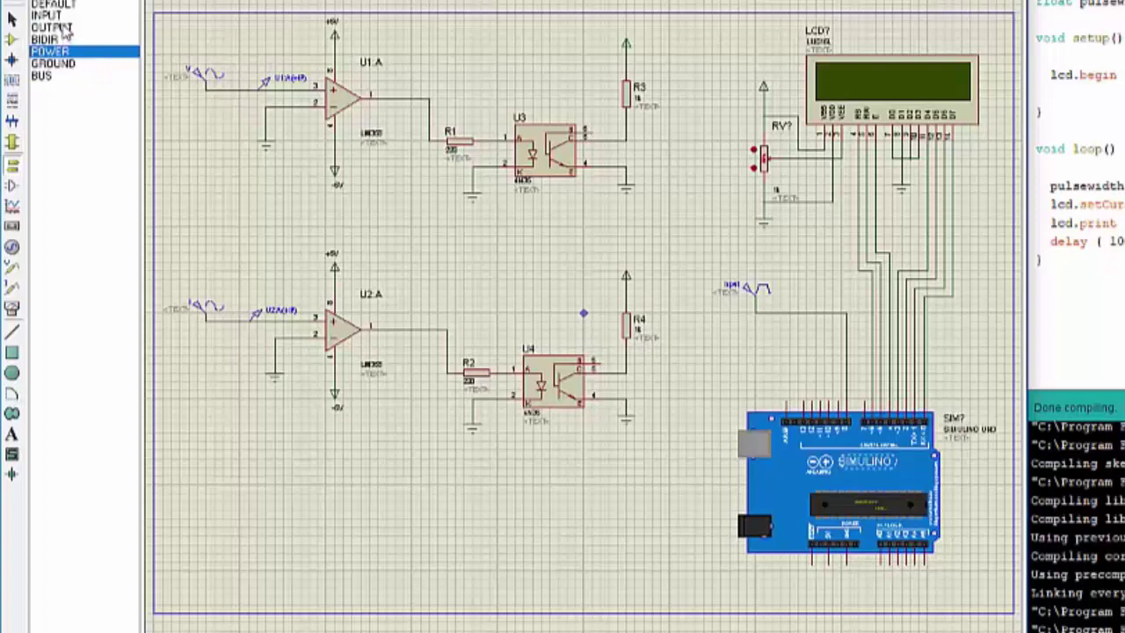
left_click(12, 39)
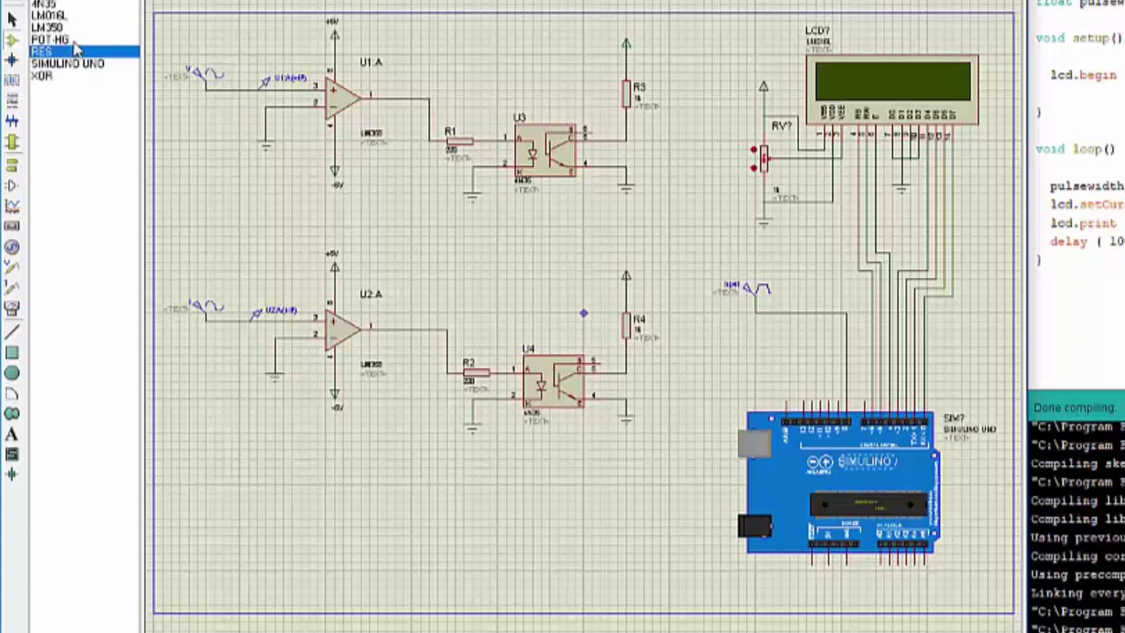
left_click(74, 39)
left_click(70, 27)
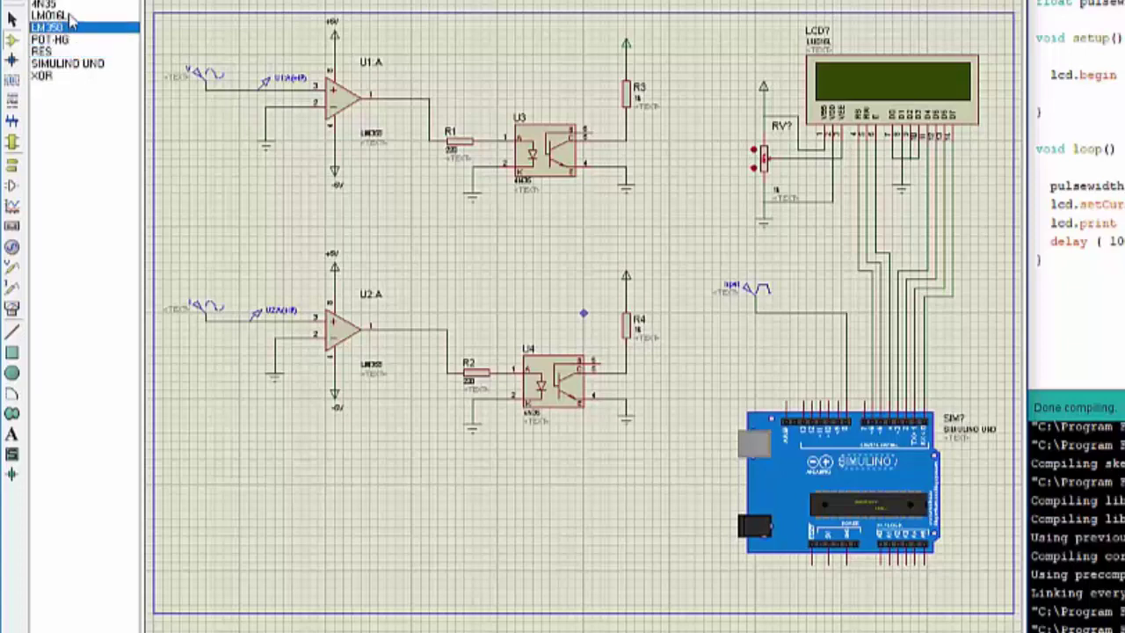
left_click(52, 77)
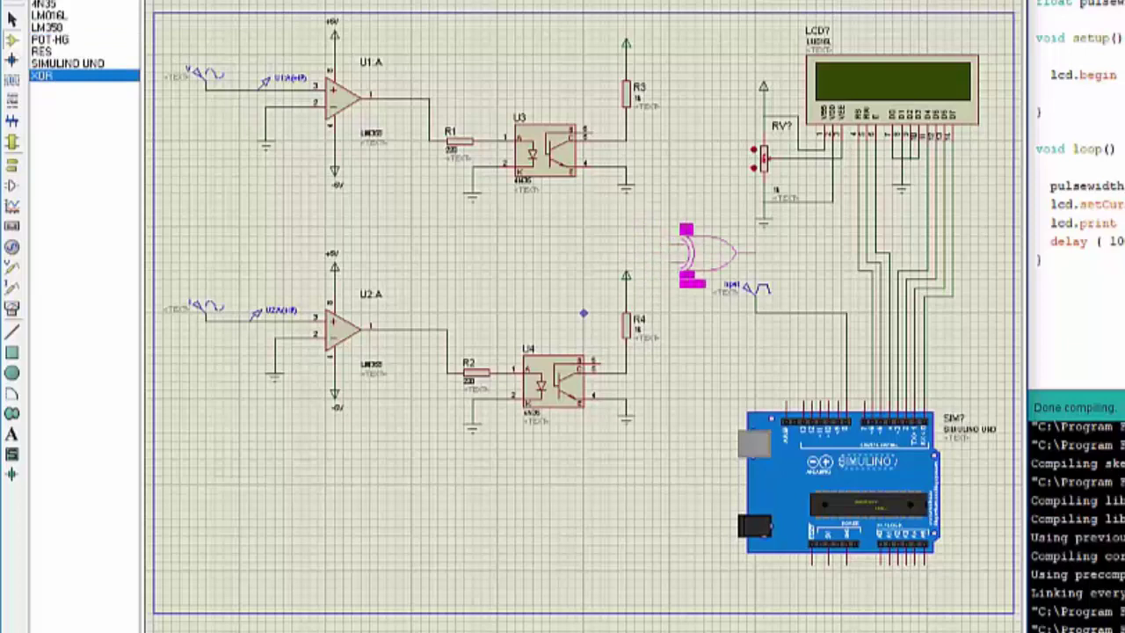
left_click(690, 255)
left_click(652, 262)
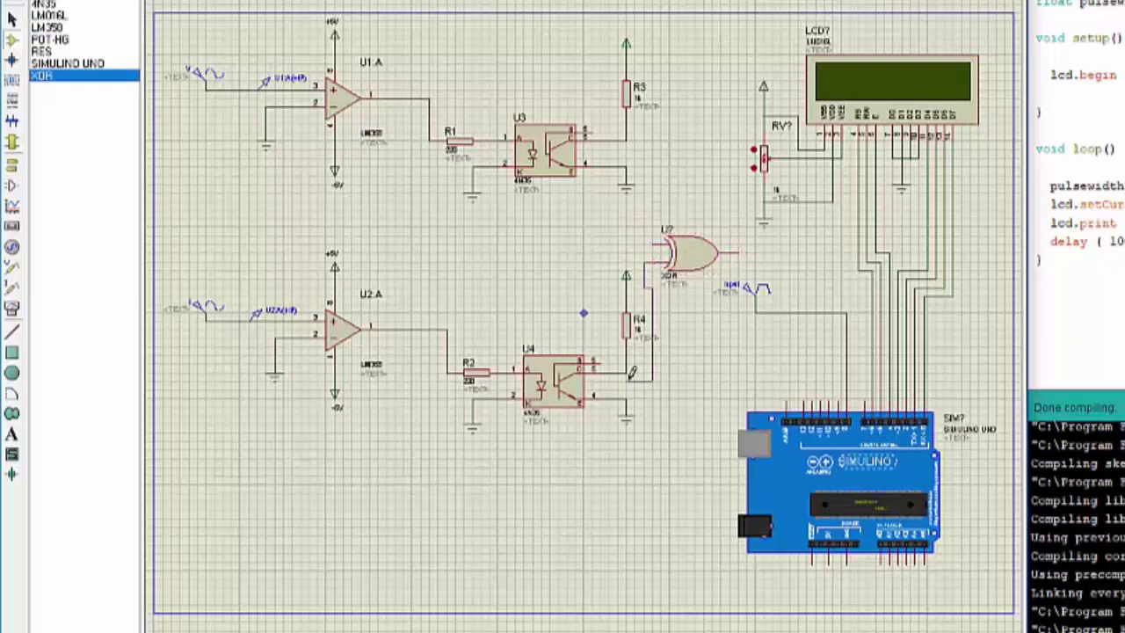
left_click(630, 372)
left_click(656, 240)
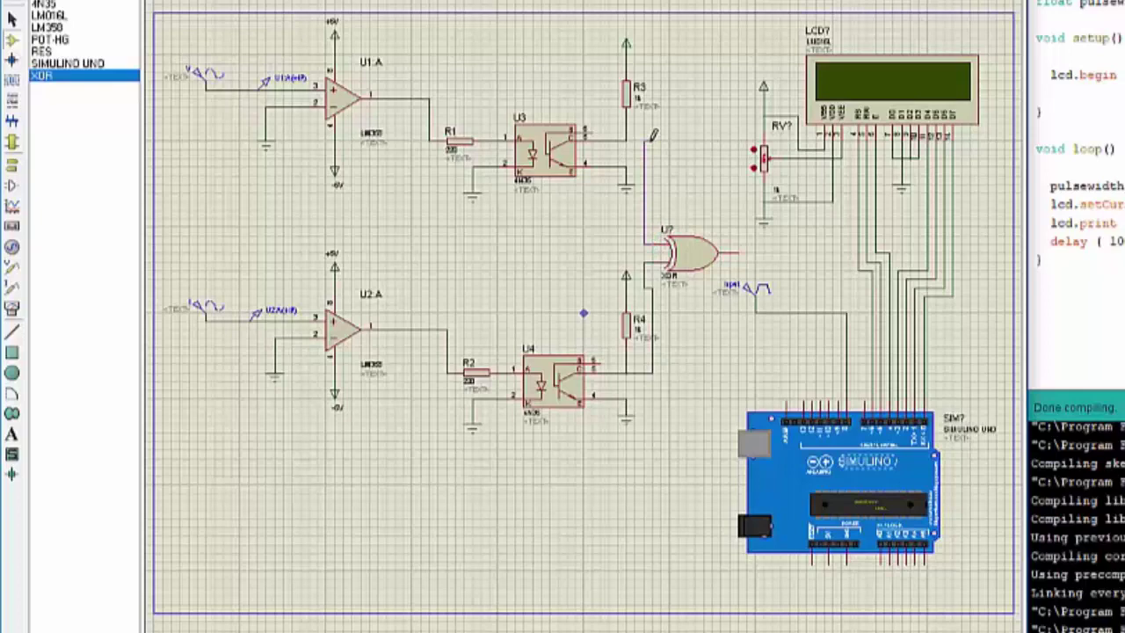
left_click(629, 137)
Delete the pulse generator and route the XOR output wire down to the Arduino
right_click(755, 286)
left_click(801, 337)
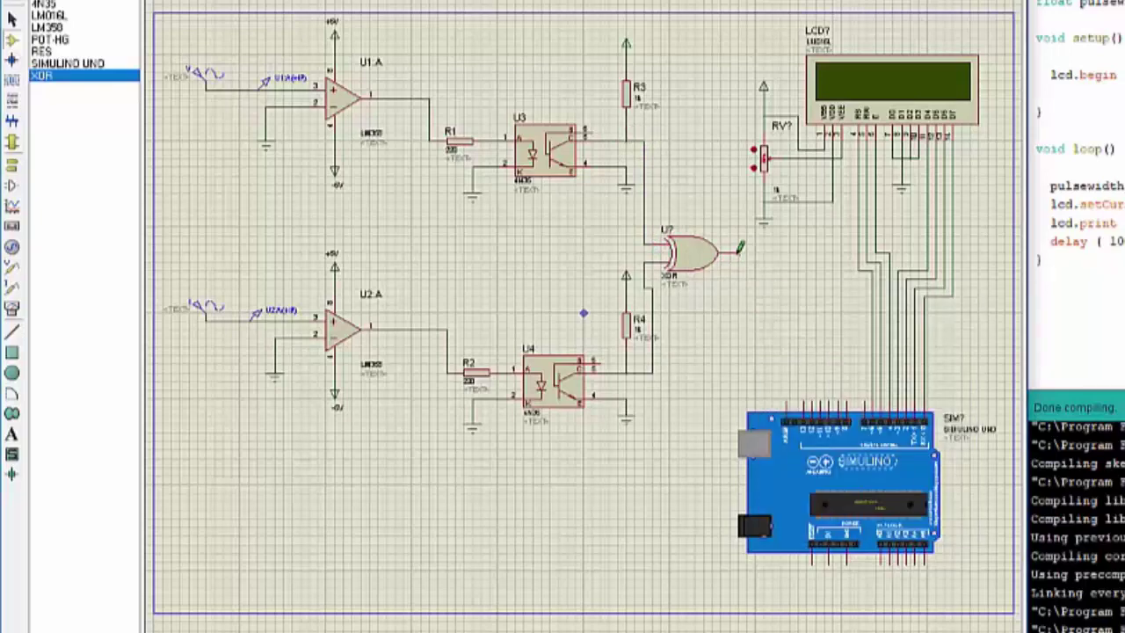
left_click(738, 254)
left_click(825, 403)
key("Escape")
left_click(842, 313)
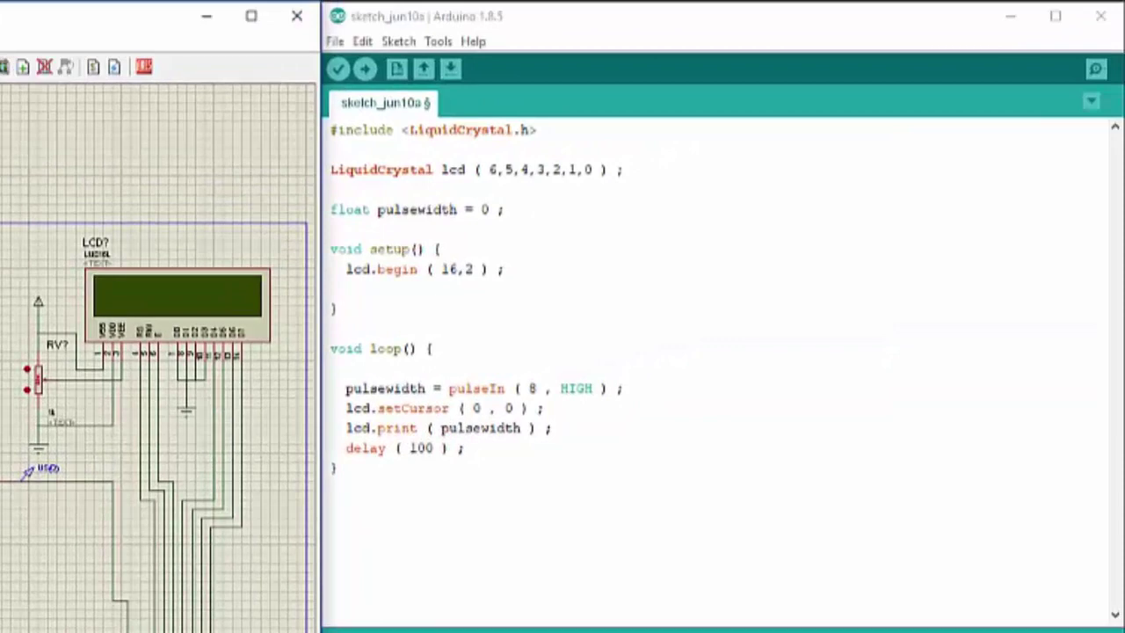
Add an #include <math.h> line above the LiquidCrystal line in the sketch
left_click(443, 297)
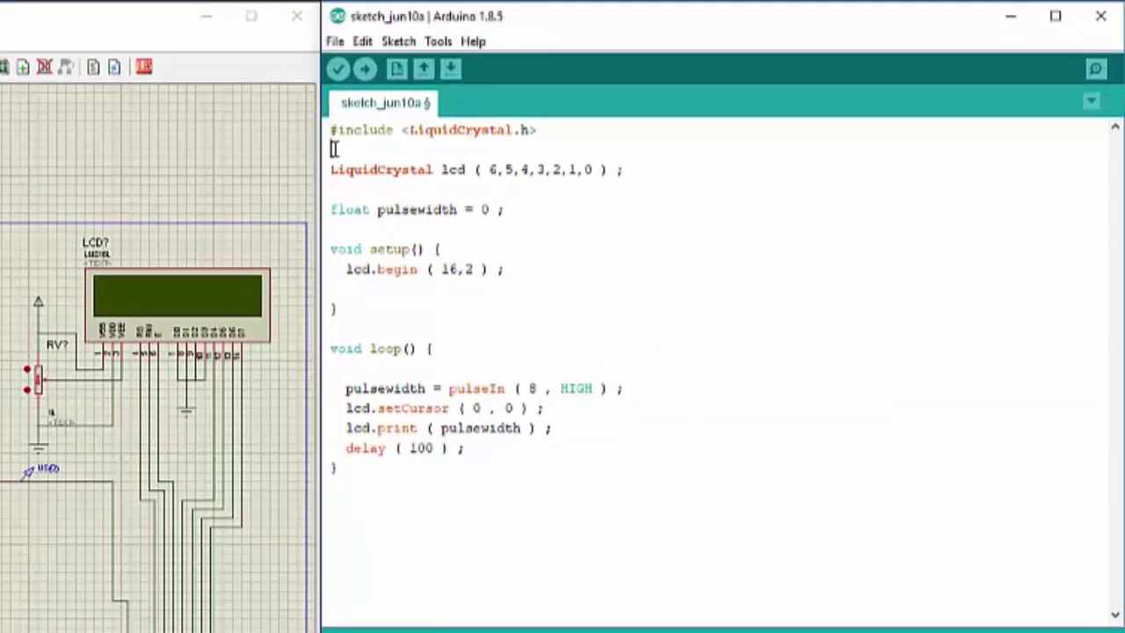
left_click(413, 195)
key("Return")
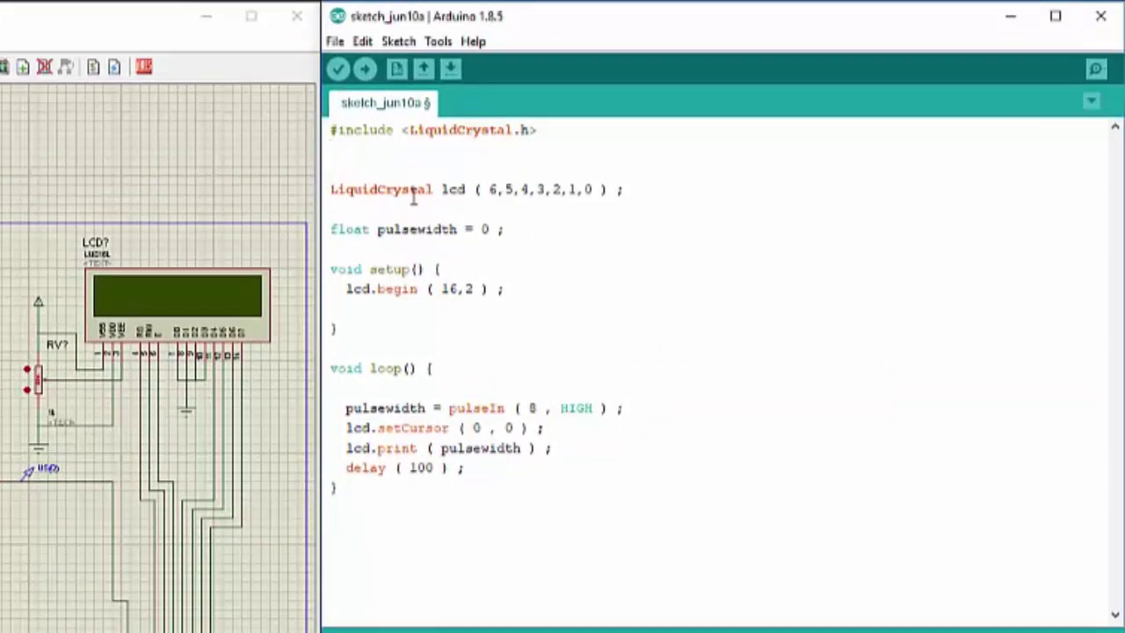
type("#include")
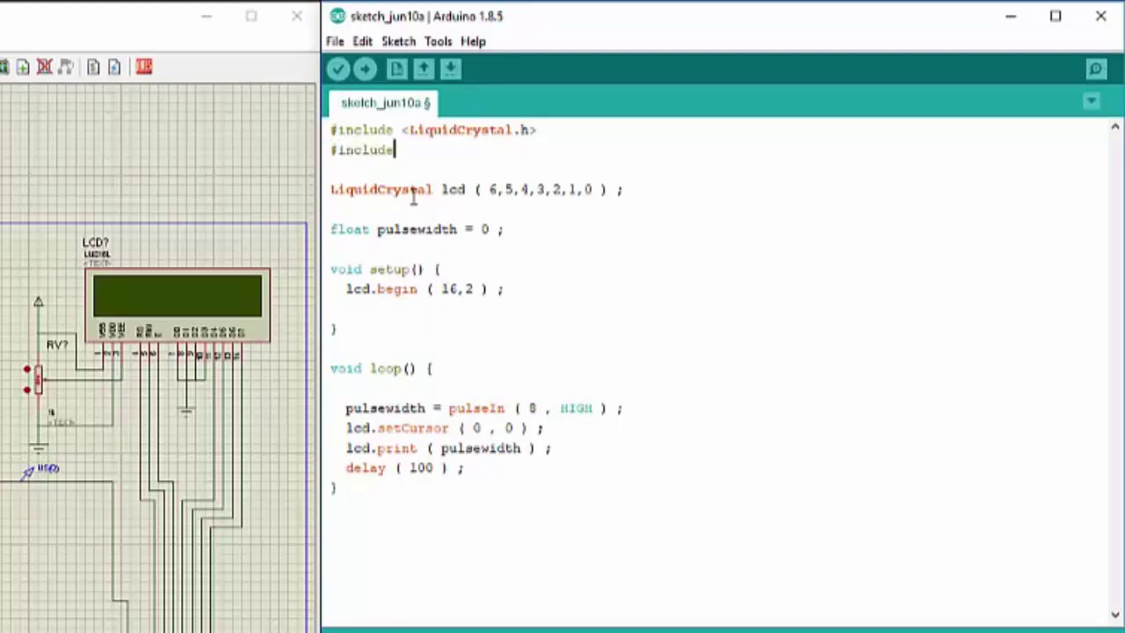
type(" <math.g")
type(">")
Declare 'float powerfactor = 0 ;' and 'float phase = 0 ;' below pulsewidth
key("Return")
key("Return")
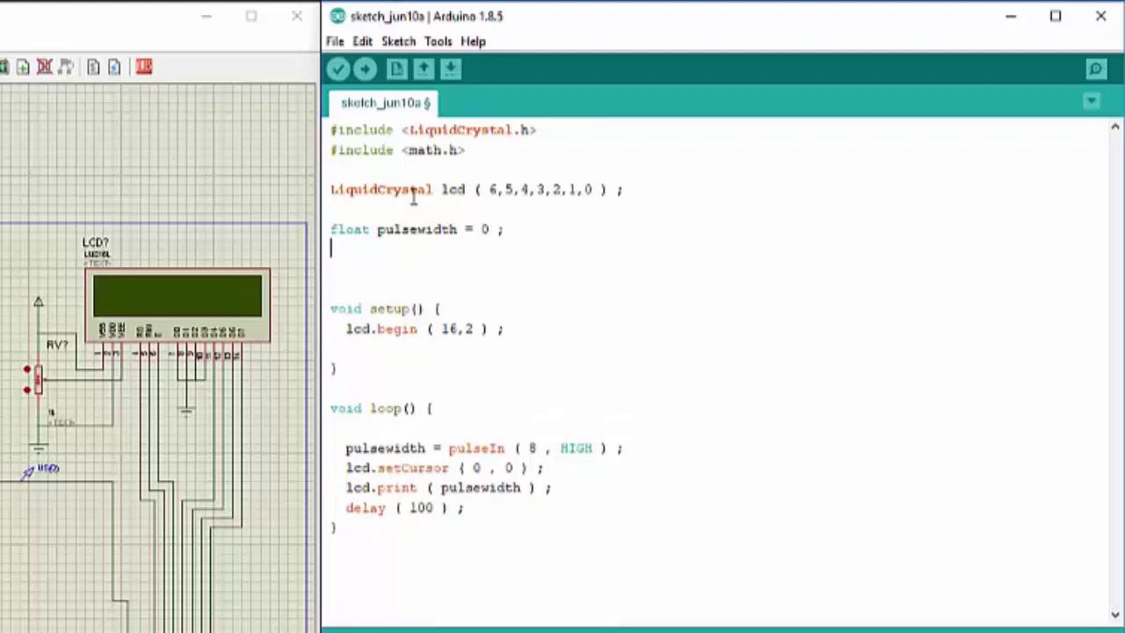
type("float power fac")
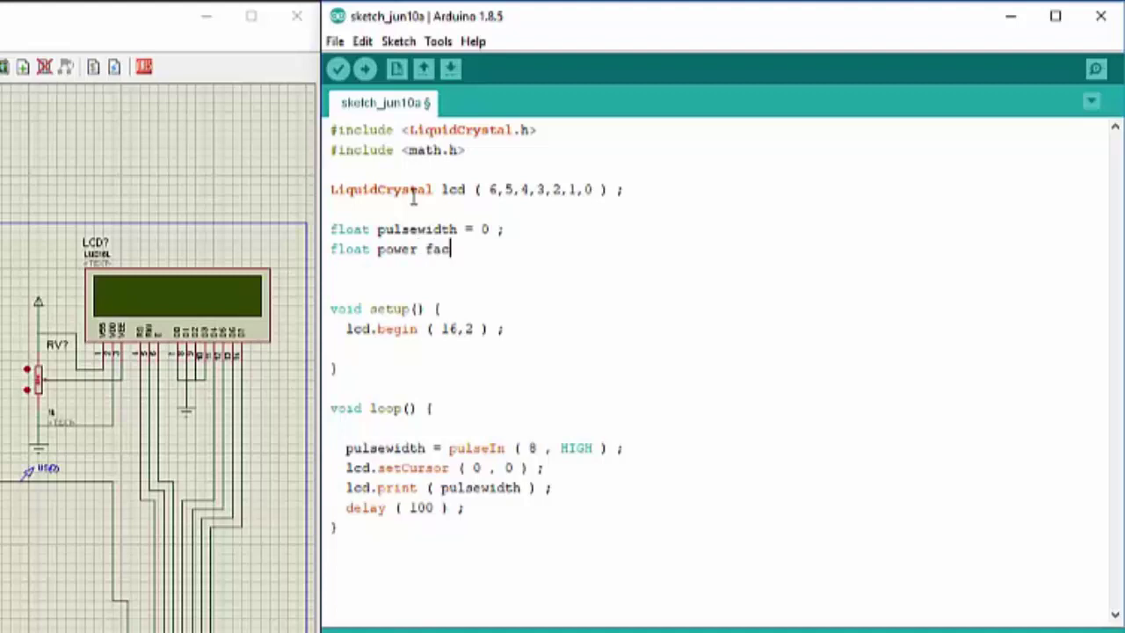
key("BackSpace")
key("BackSpace")
key("BackSpace")
key("BackSpace")
type("factor = 0")
type(";")
key("Return")
type("floa")
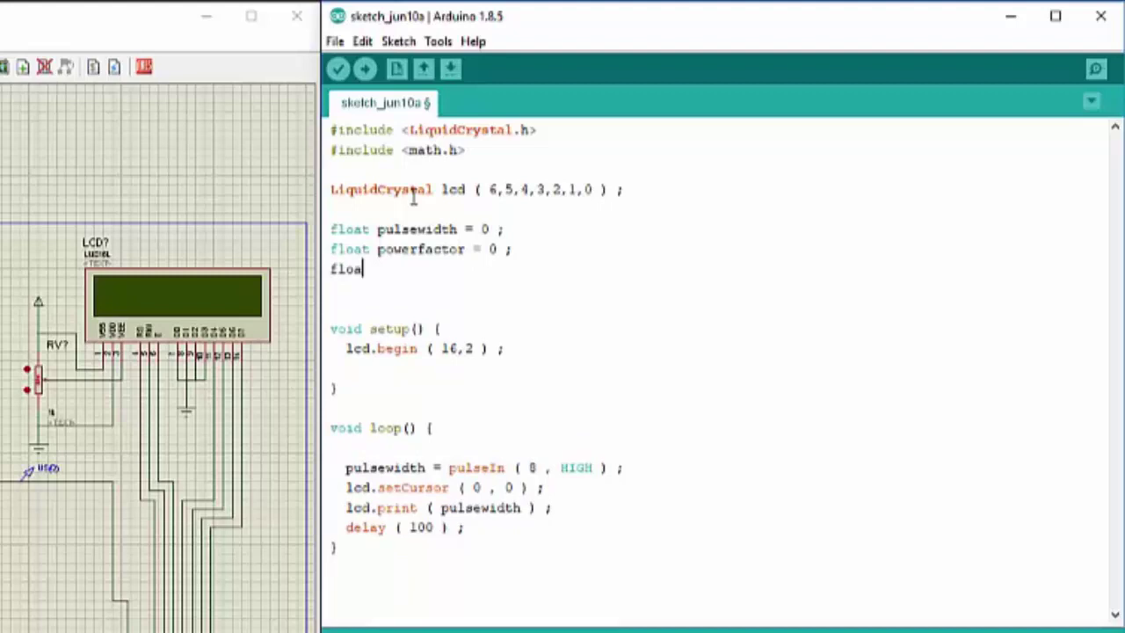
type("t phase = 0 ;")
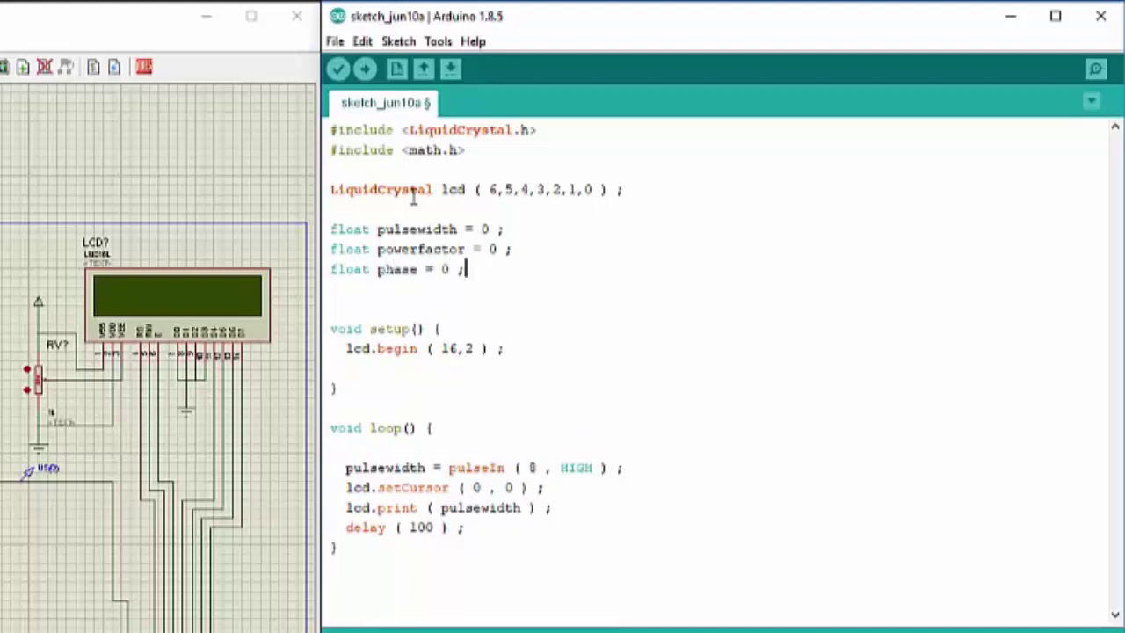
Remove setup's blank line; after pulseIn compute phase = 2*180*50*pulsewidth/1000000 and powerfactor = cos(phase*3.1415/180)
left_click(328, 368)
key("BackSpace")
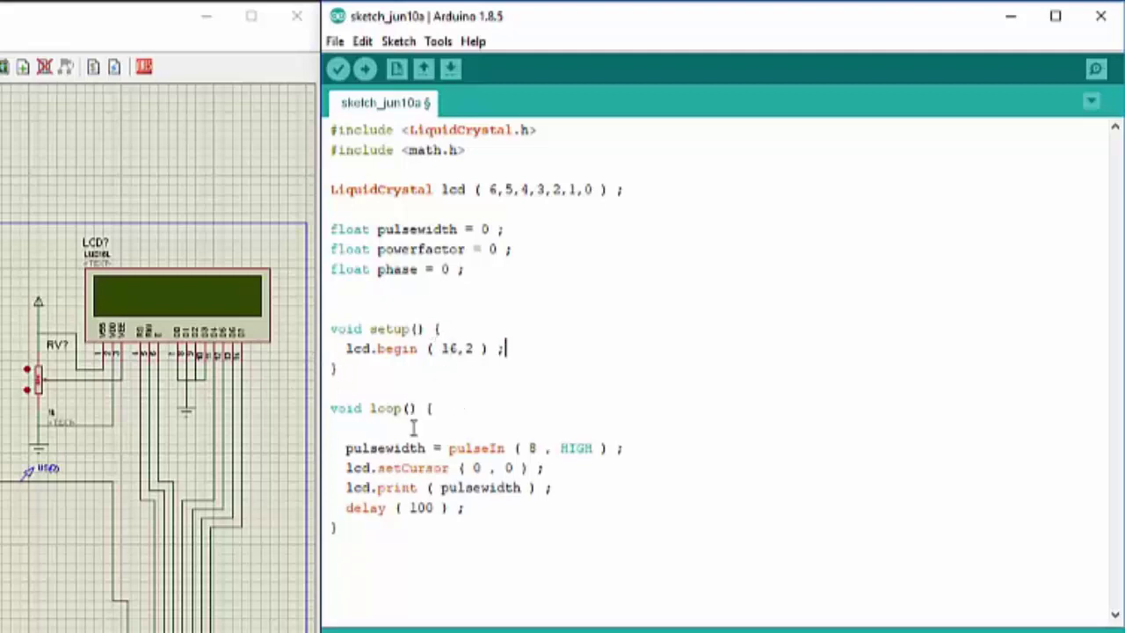
left_click(340, 450)
left_click(625, 448)
key("Return")
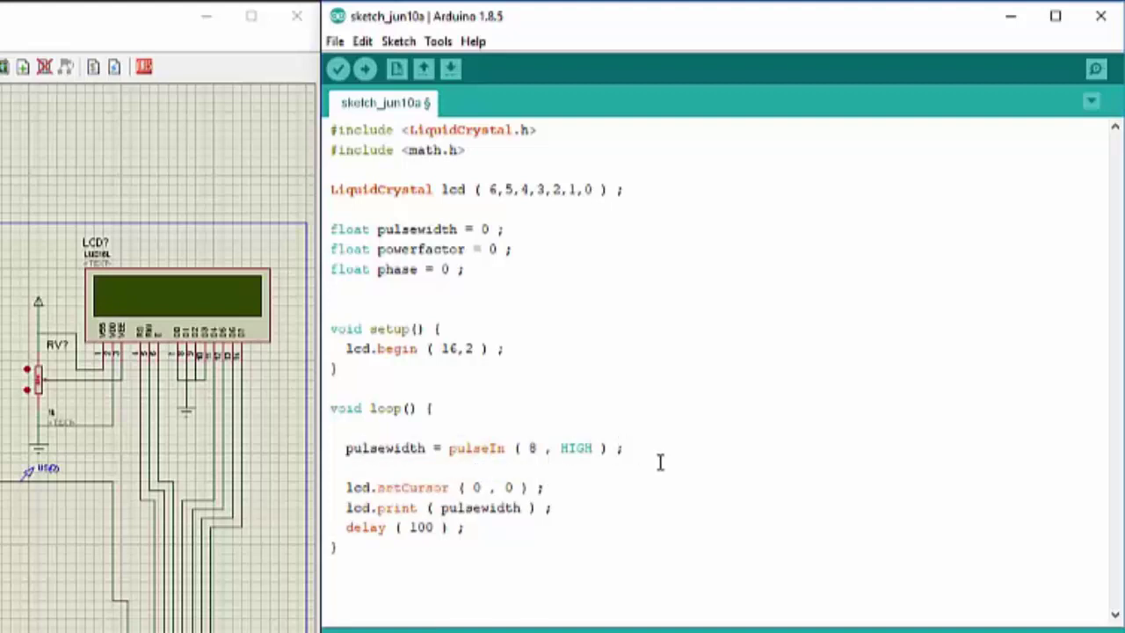
type("phase")
type("= 2 * 1")
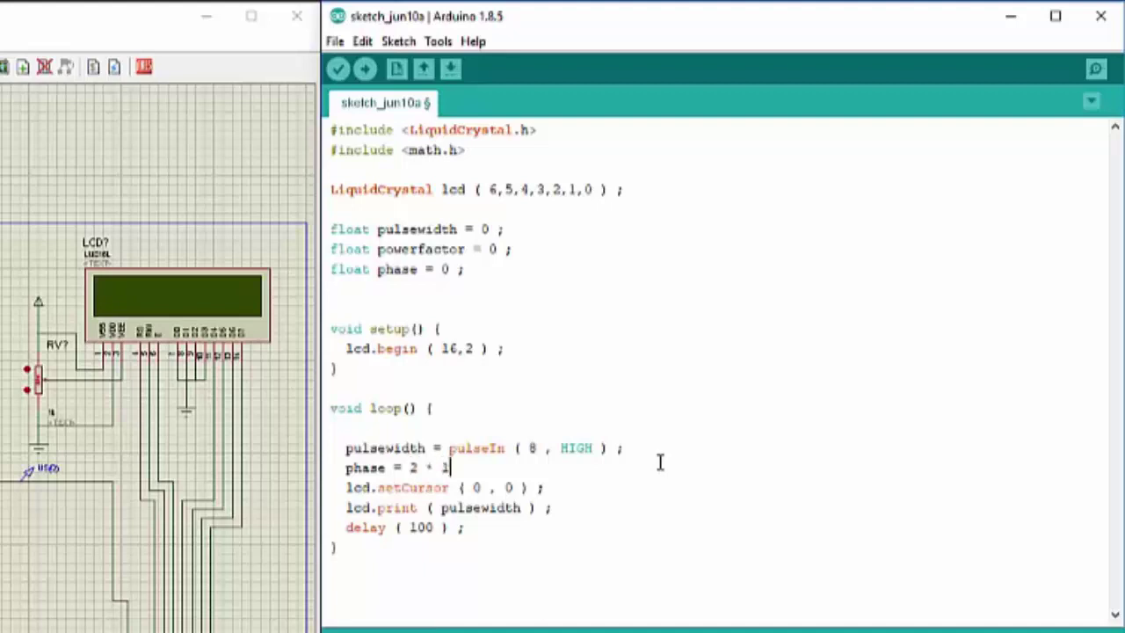
type("80 * 50 * pu")
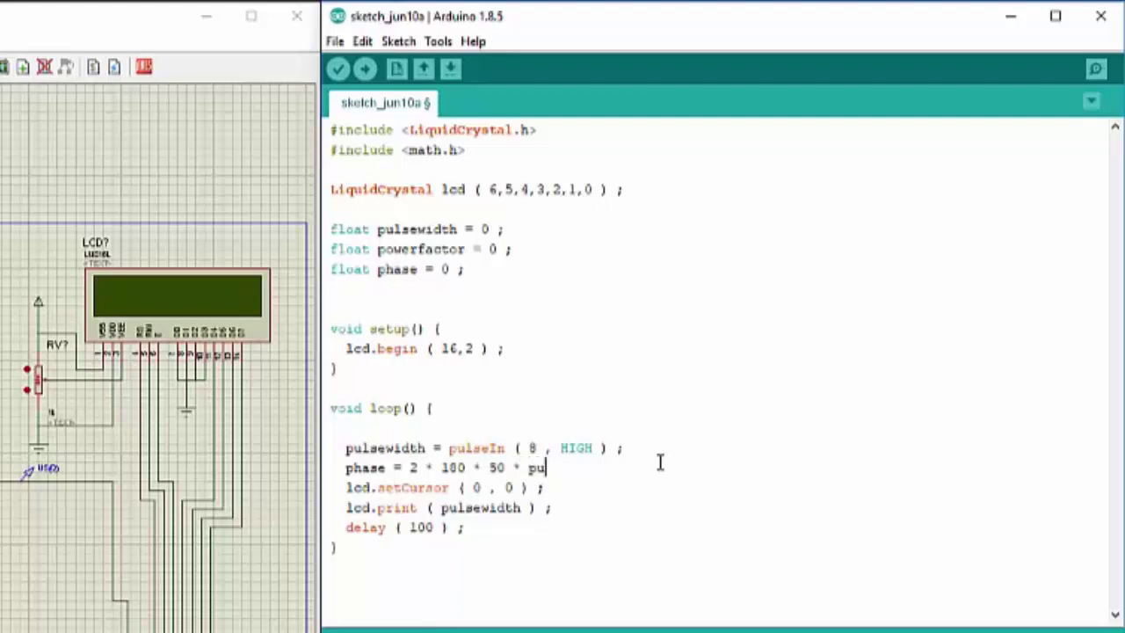
type("lsewidth ")
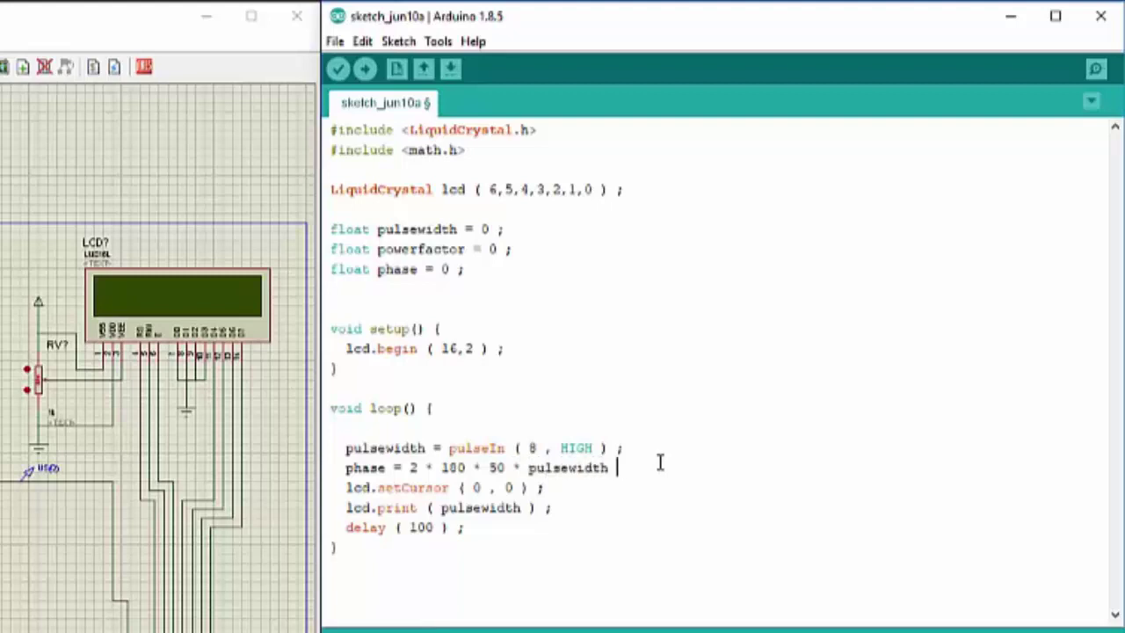
type("/ 1000000 ;")
key("Return")
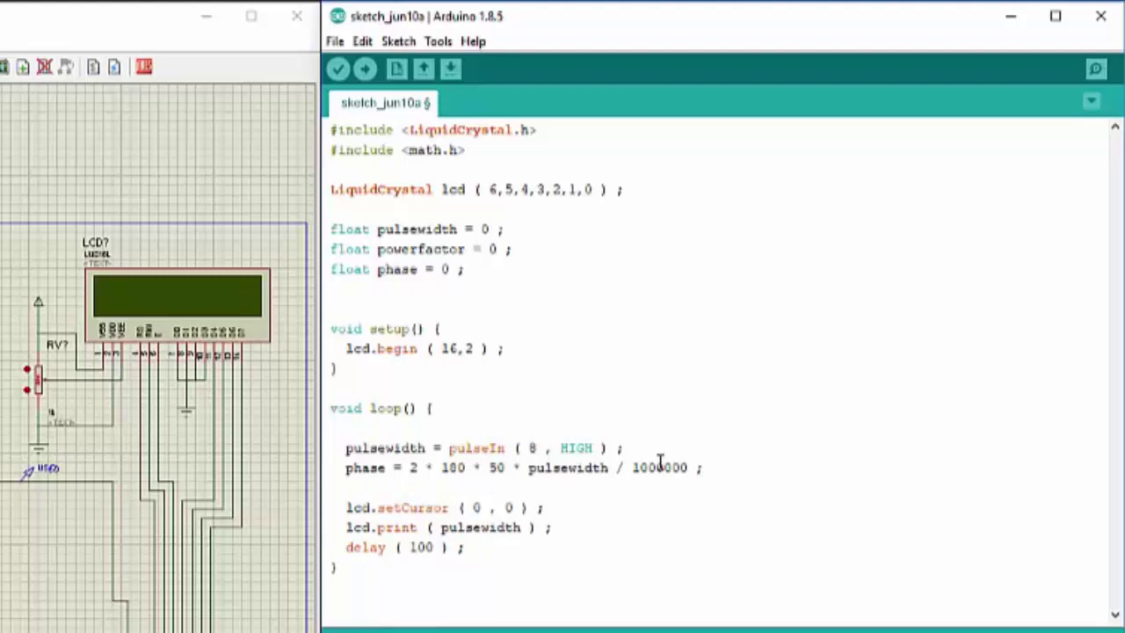
type("powerfactor ")
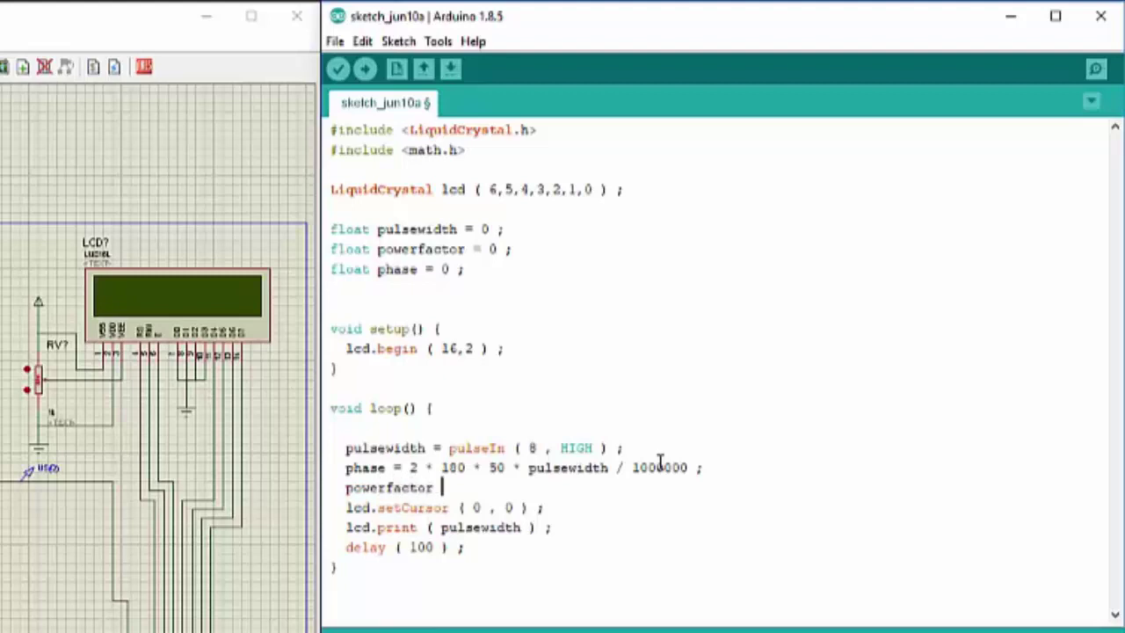
type("= cos ( phas")
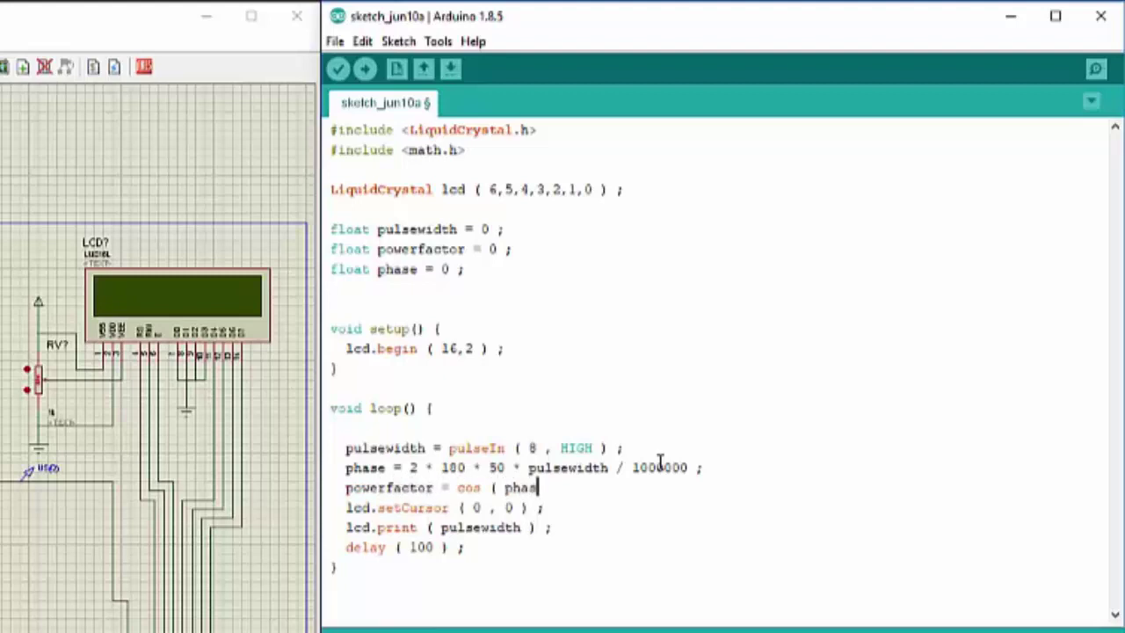
type("e * 3.1415 / ")
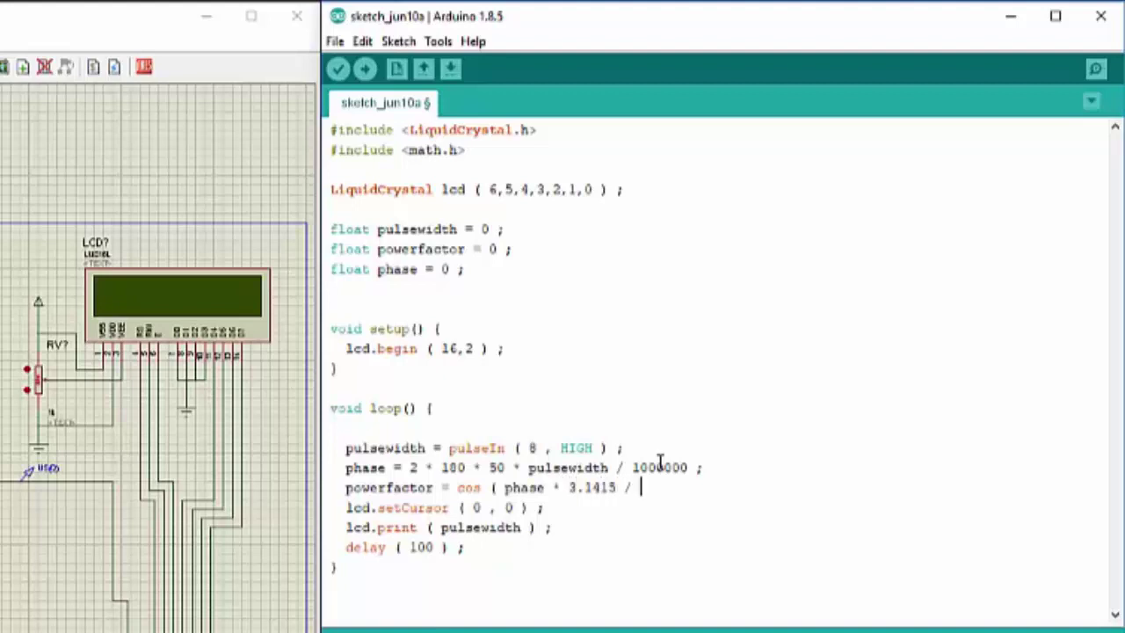
type("180 ) ;")
Make the first lcd.print show phase instead of pulsewidth
key("Down")
key("Left")
key("Left")
key("Left")
key("Left")
key("BackSpace")
key("BackSpace")
key("BackSpace")
key("BackSpace")
key("BackSpace")
key("BackSpace")
key("BackSpace")
key("BackSpace")
key("BackSpace")
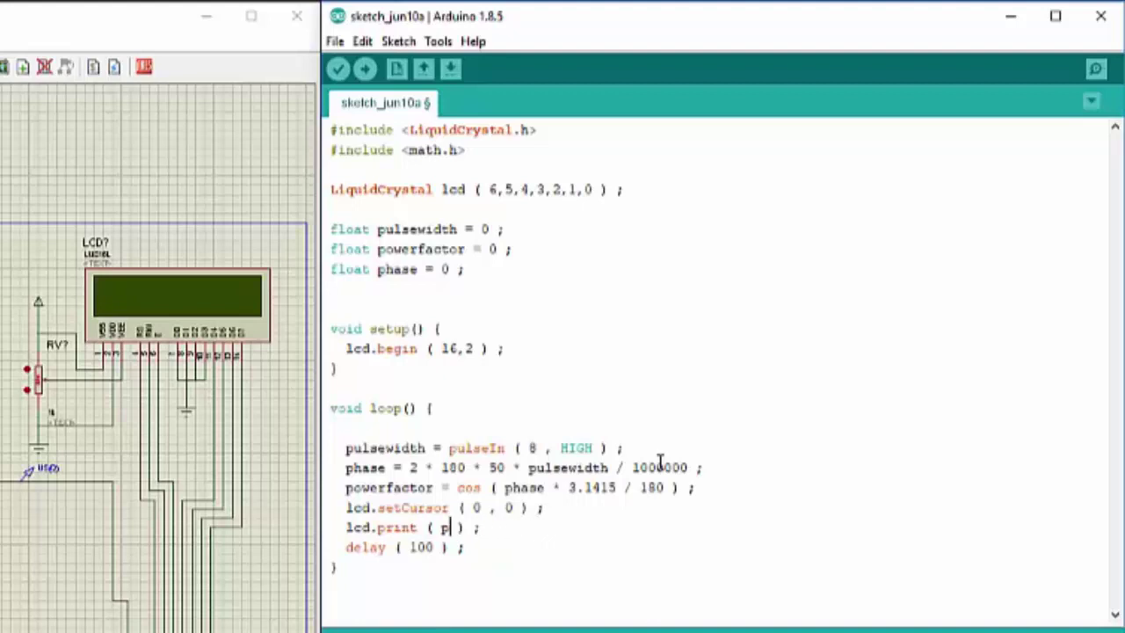
type("hase")
Duplicate the lcd.setCursor and lcd.print lines below the originals
key("Right")
key("Right")
key("Right")
key("Right")
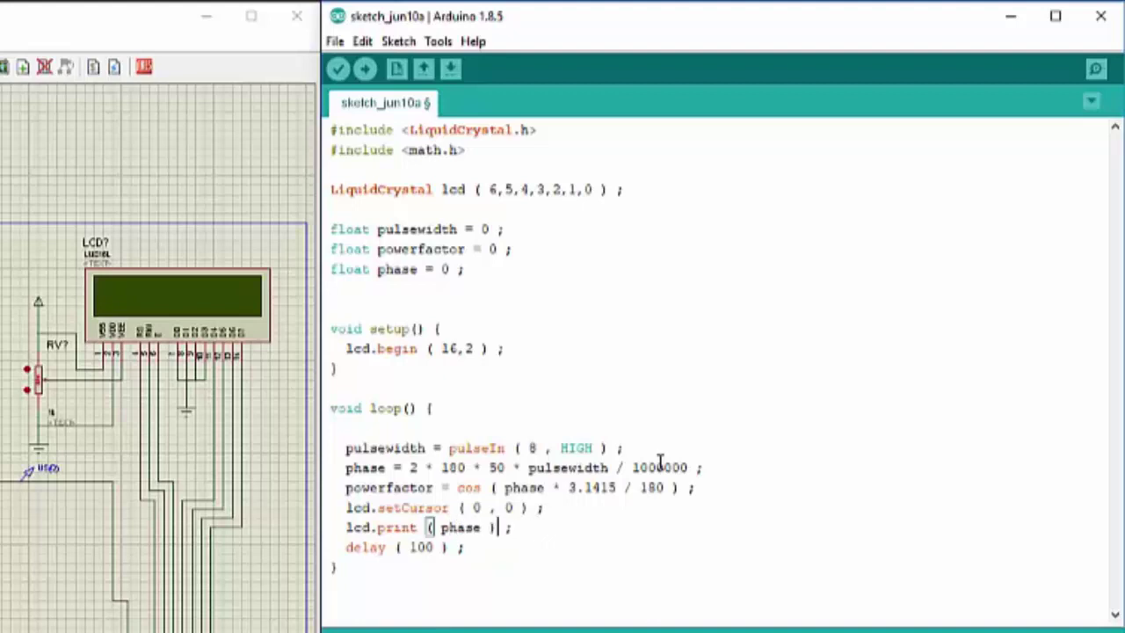
key("Return")
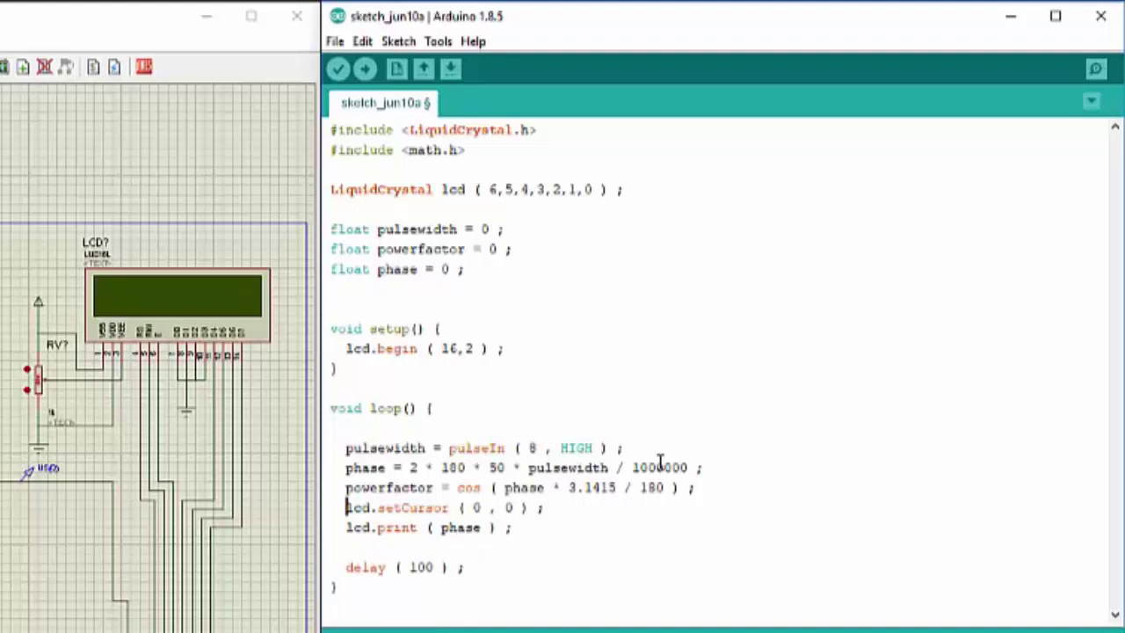
key("shift+Down")
key("shift+Down")
key("ctrl+c")
key("Right")
key("ctrl+v")
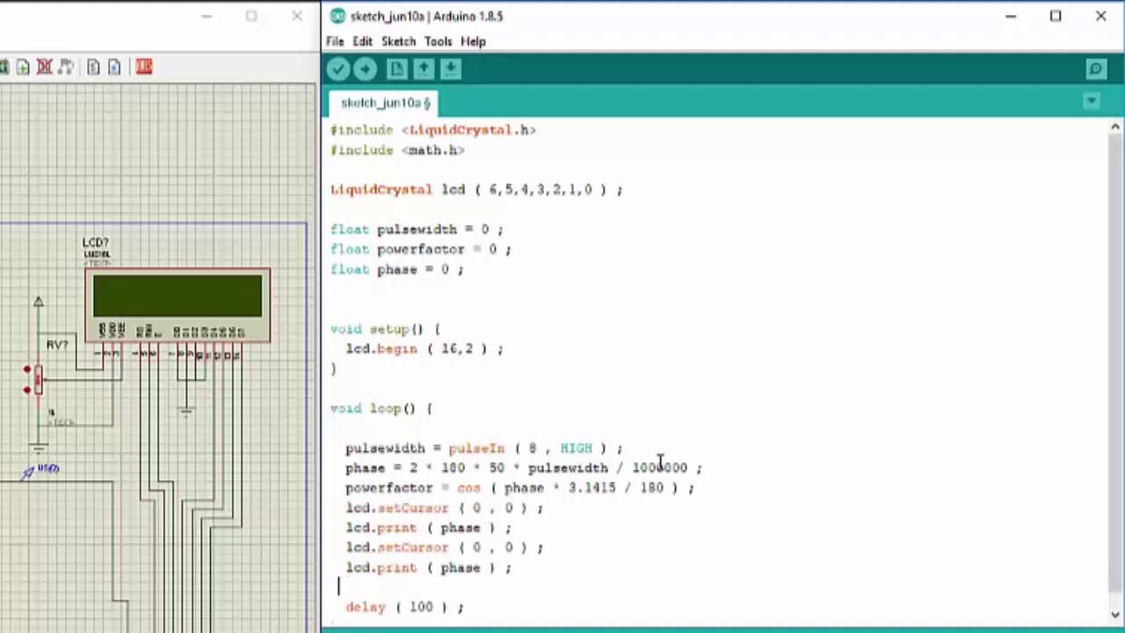
In the copy, set the cursor to row 1 and print powerfactor
key("Left")
key("Up")
key("BackSpace")
type("1")
key("Left")
key("Left")
key("Left")
key("BackSpace")
key("BackSpace")
key("BackSpace")
key("BackSpace")
key("BackSpace")
type("power fac")
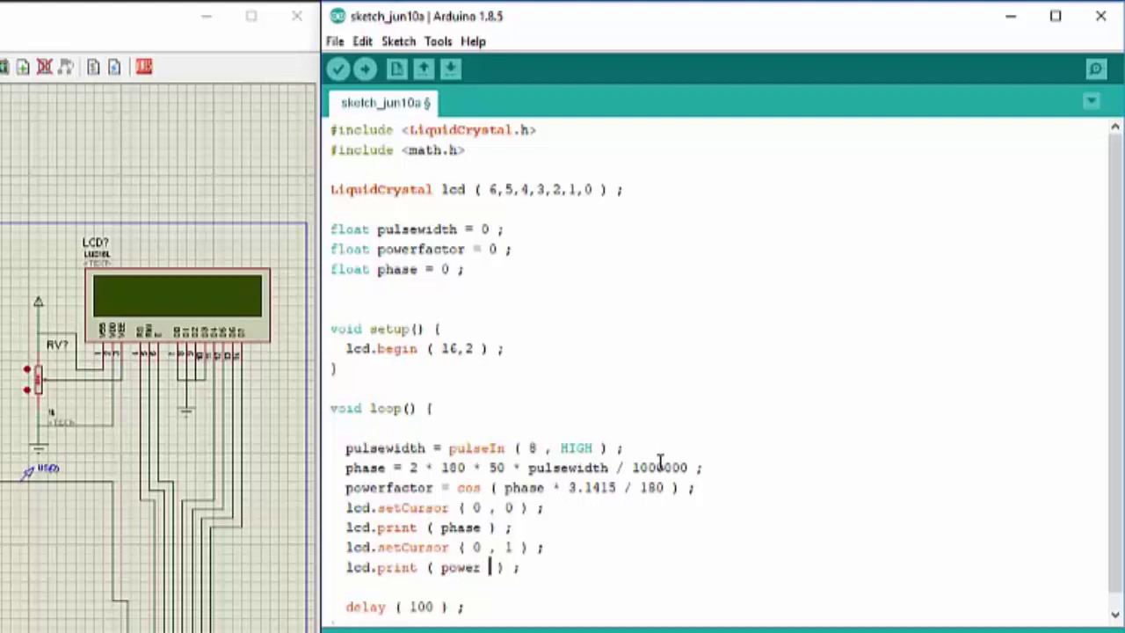
key("BackSpace")
key("BackSpace")
key("BackSpace")
key("BackSpace")
key("BackSpace")
type("rfactor")
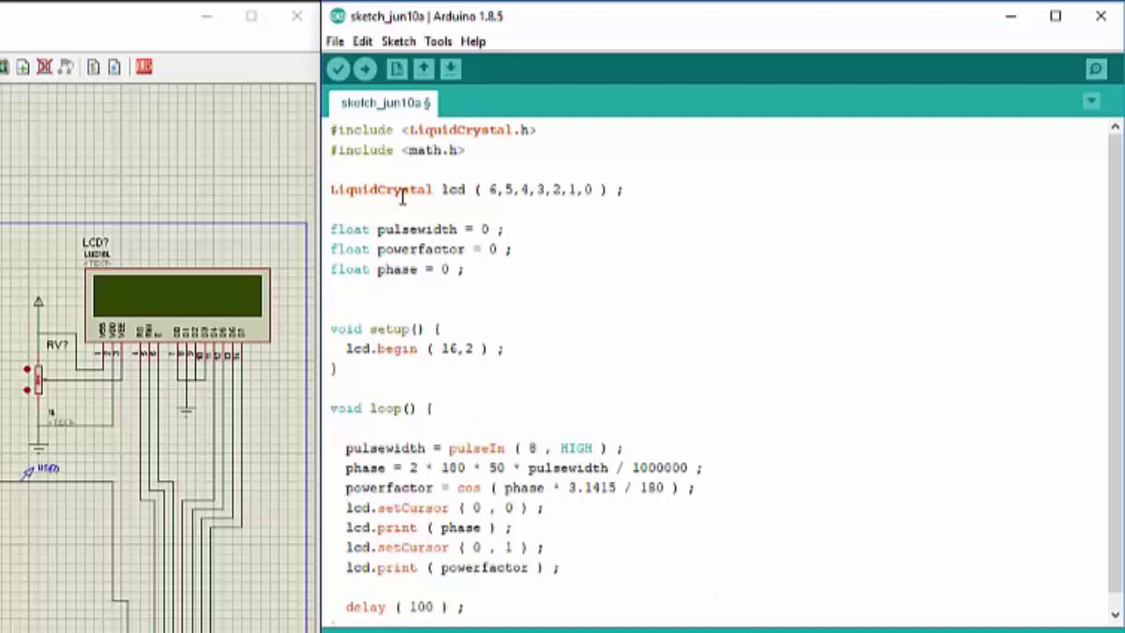
Compile the sketch and run the simulation so the LCD shows phase 29.77 and power factor 0.87
left_click(338, 68)
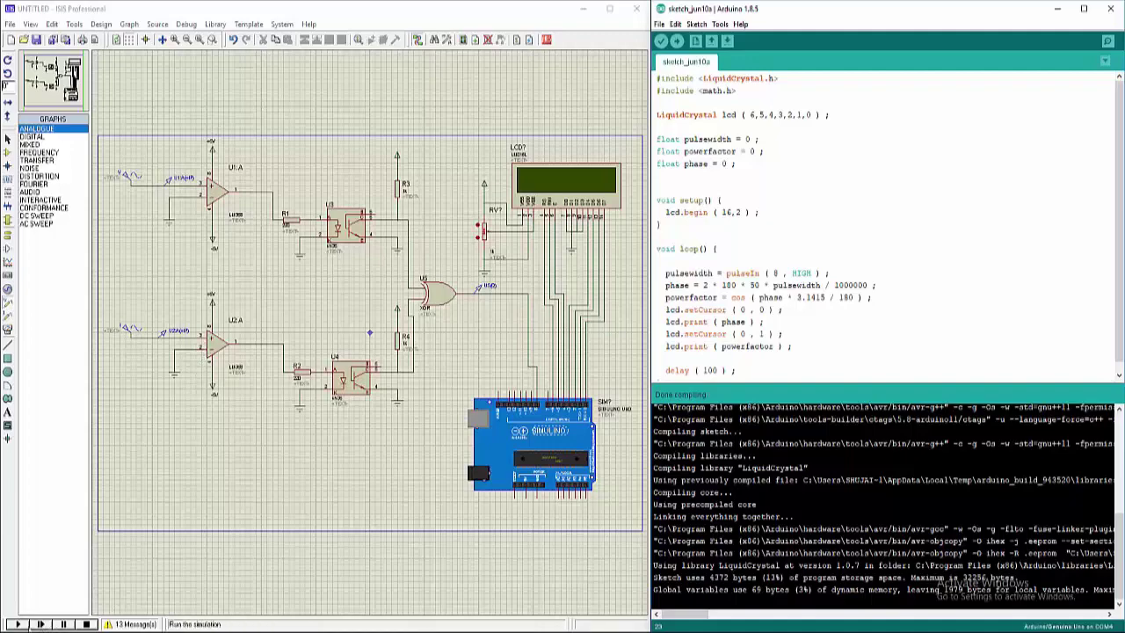
left_click(18, 624)
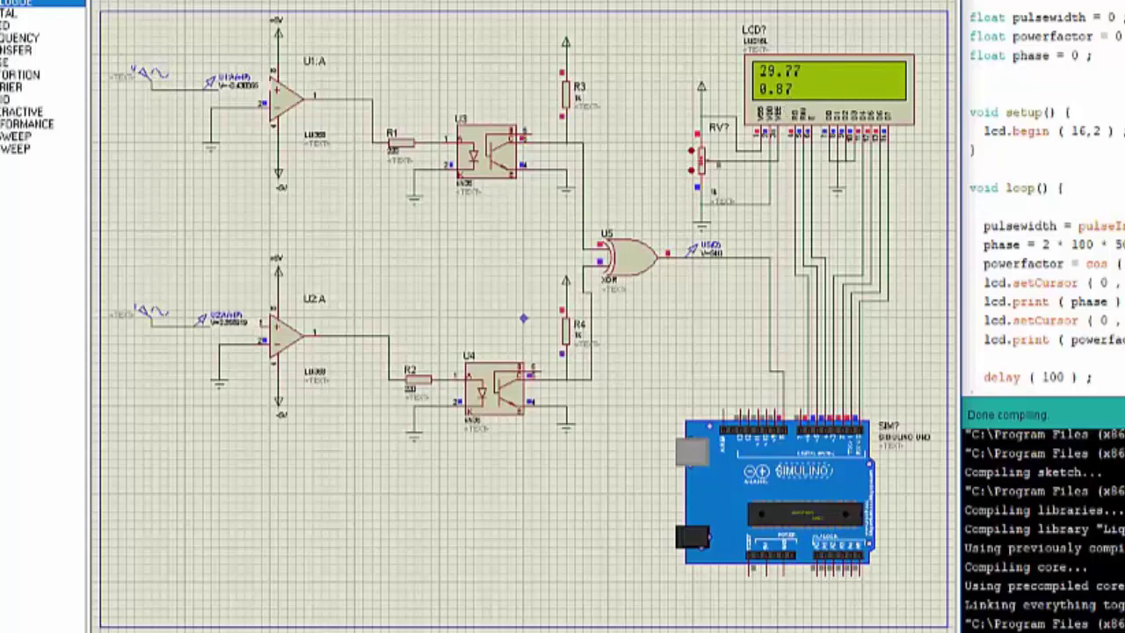
Stop the simulation and set the lower sine source's phase delay to 90 degrees
key("shift+Pause")
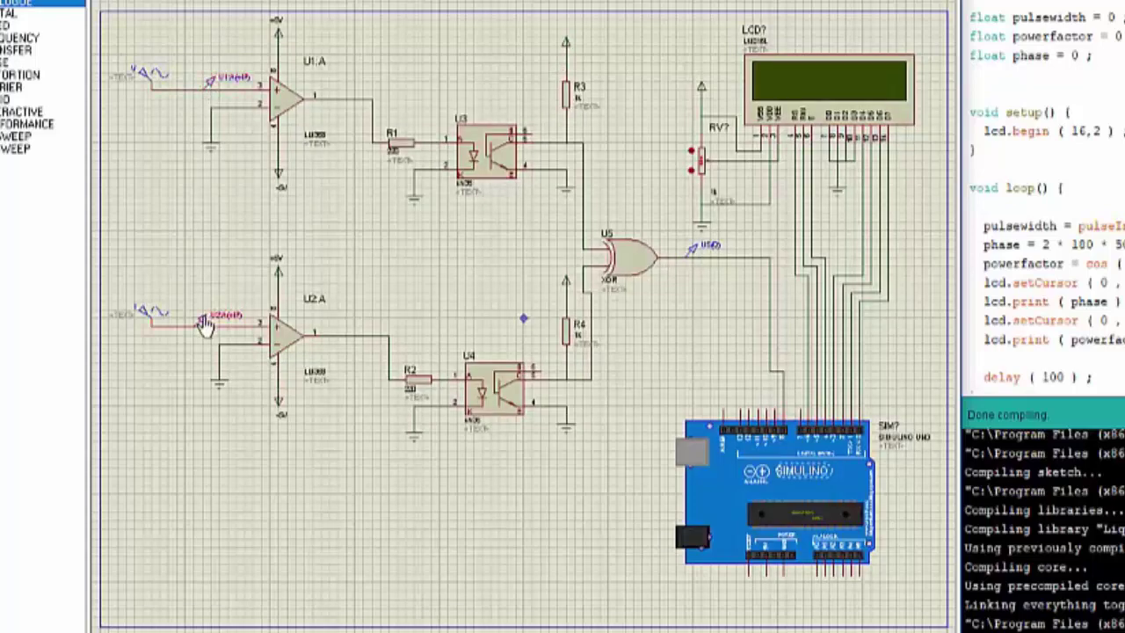
double_click(205, 321)
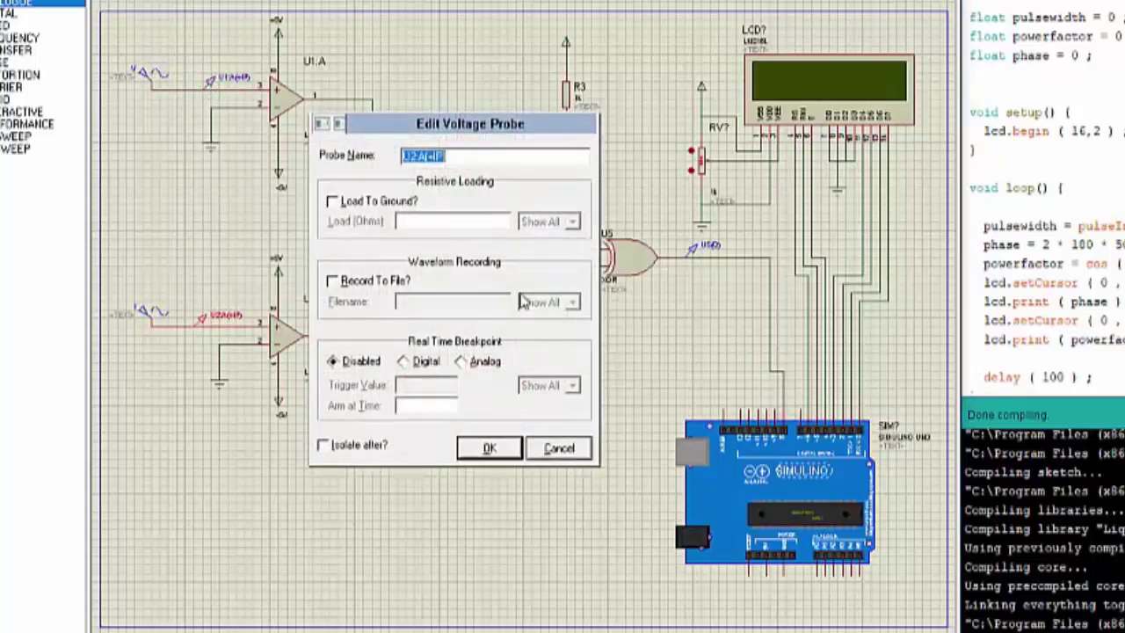
left_click(554, 449)
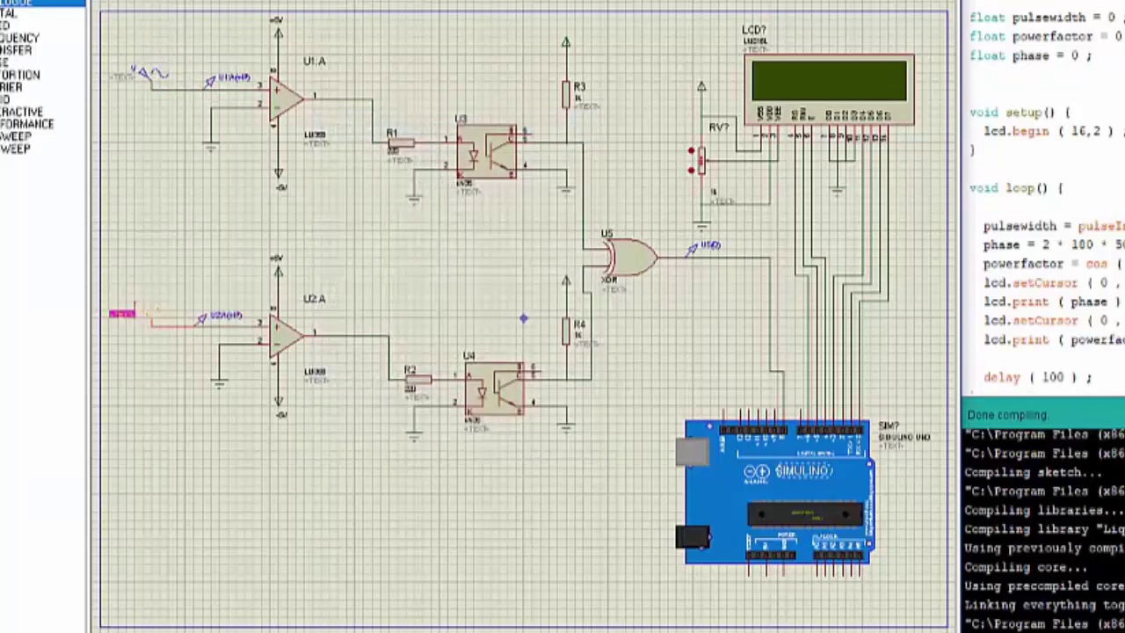
double_click(123, 312)
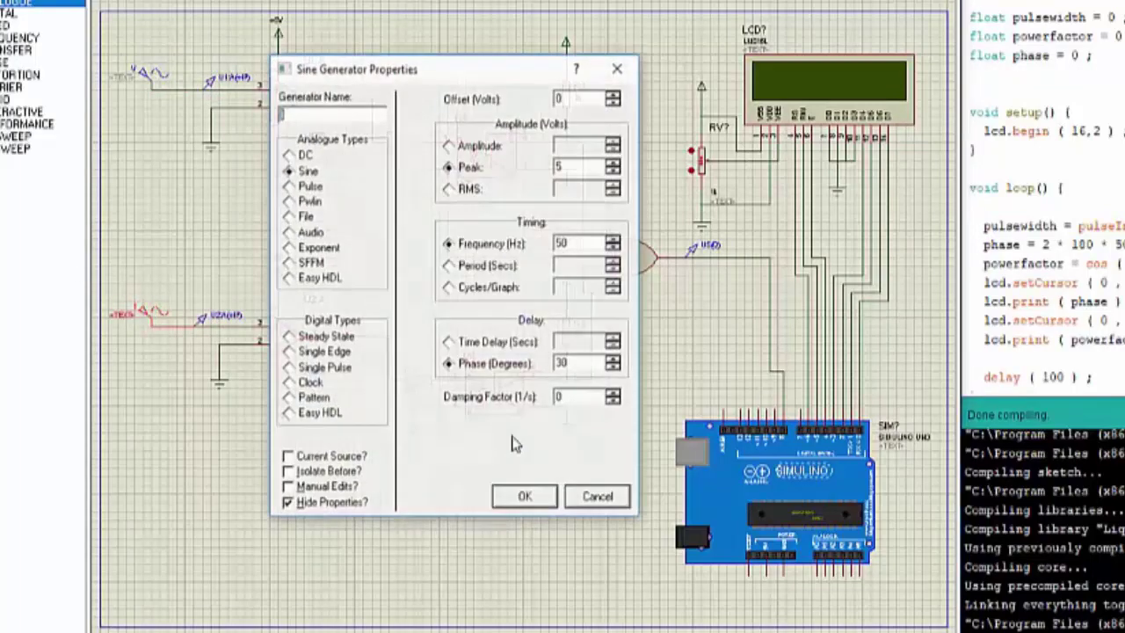
left_click(589, 365)
type("90")
left_click(525, 496)
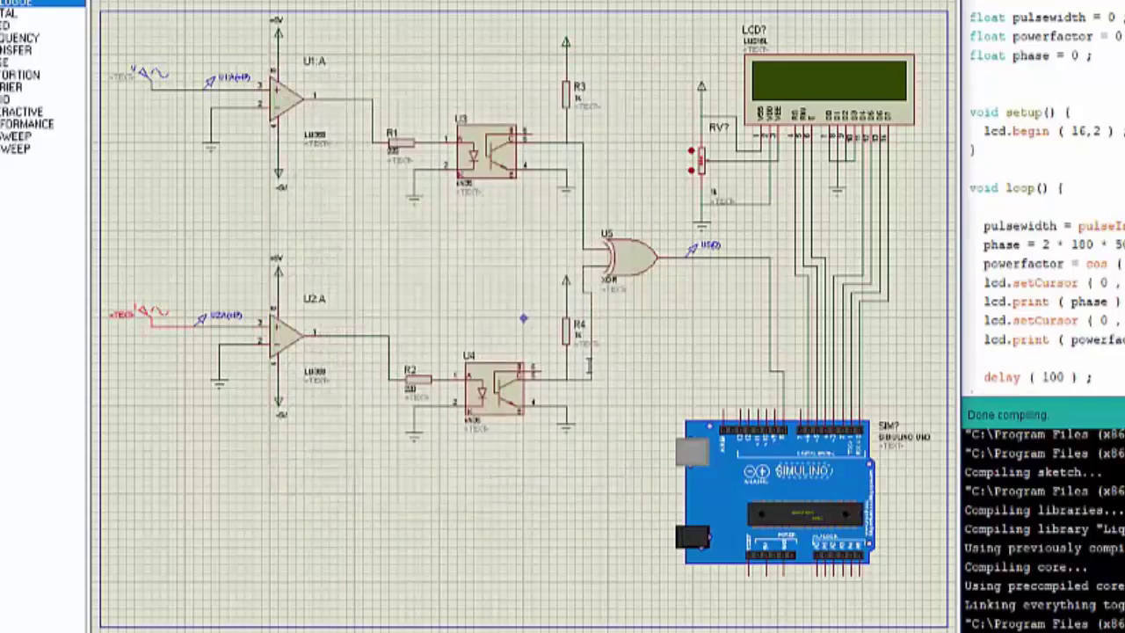
left_click(490, 553)
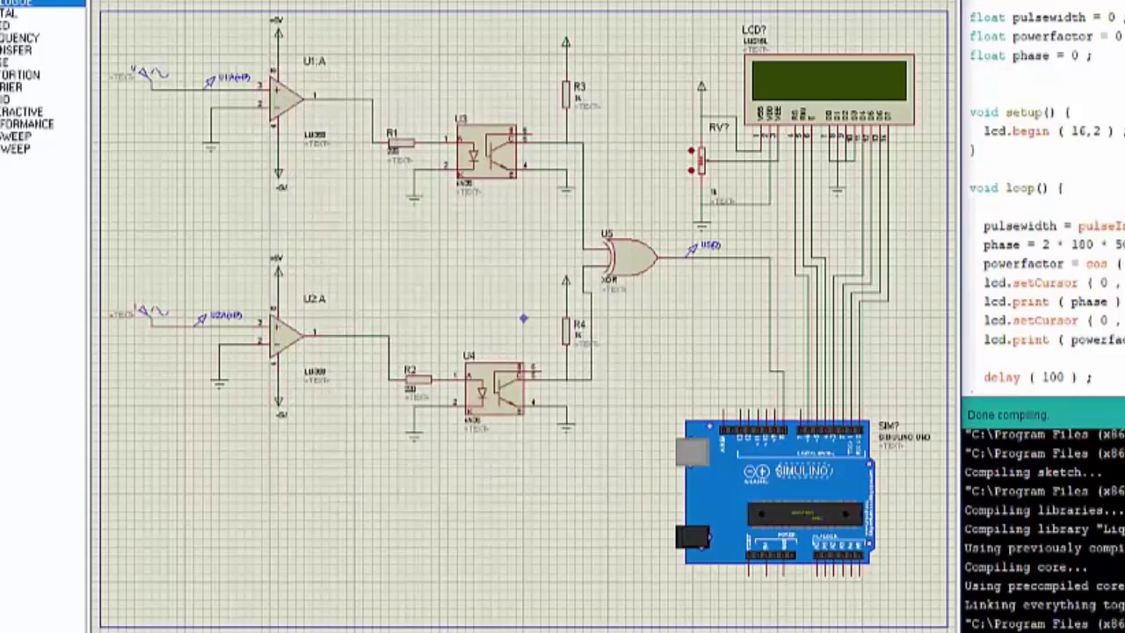